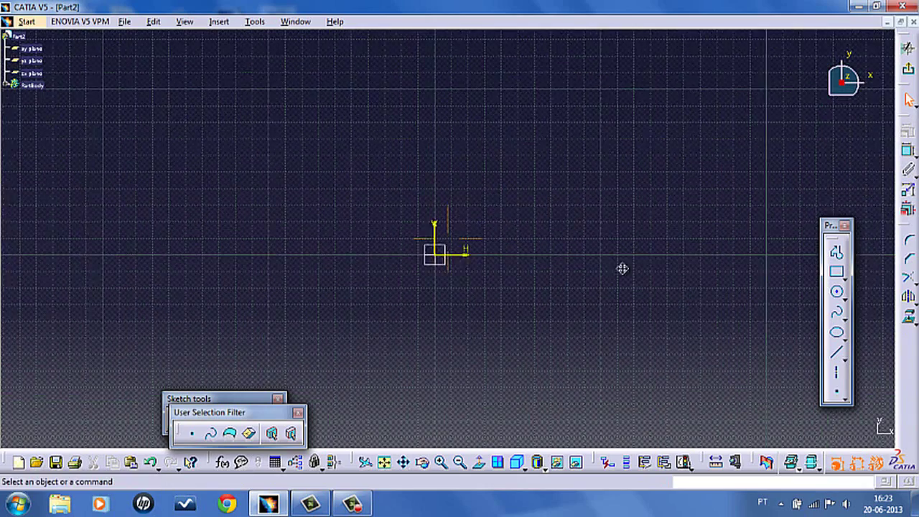
Sketch a circle centred on the origin and constrain its diameter to 150 mm
left_click(837, 291)
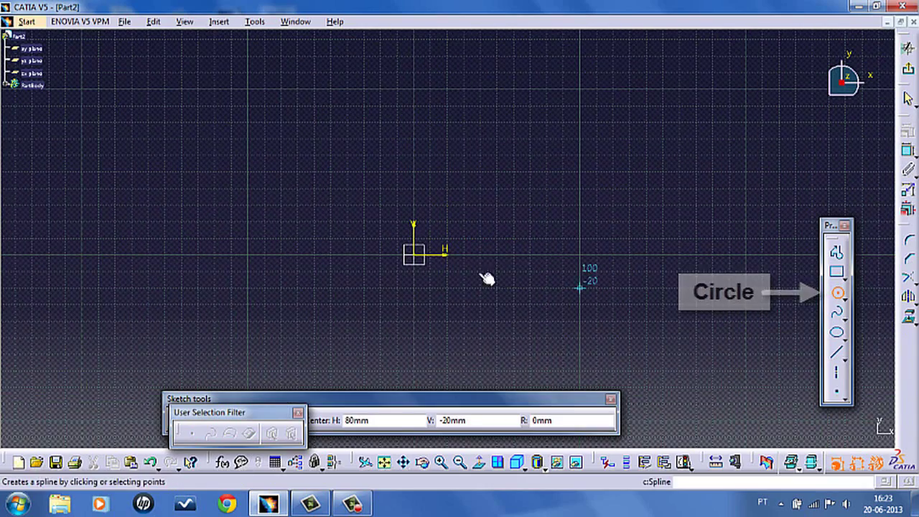
left_click(413, 254)
left_click(512, 315)
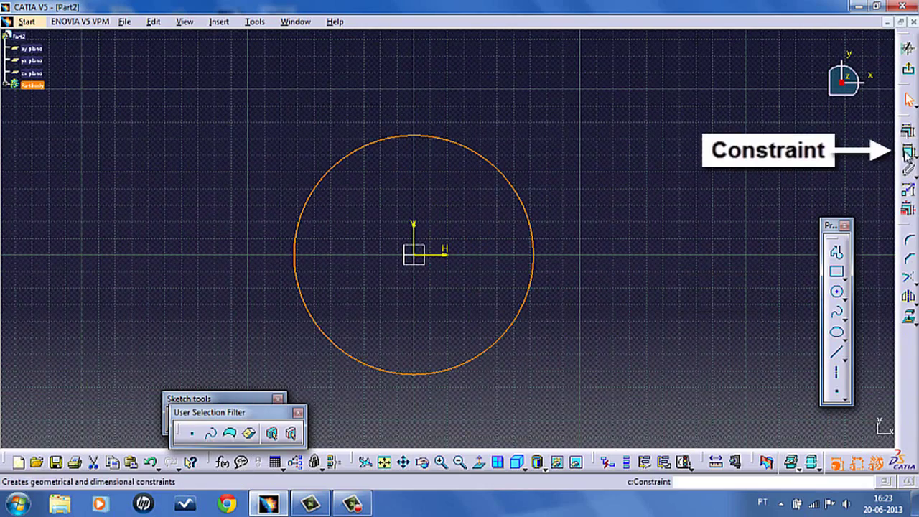
left_click(907, 150)
left_click(746, 179)
double_click(747, 179)
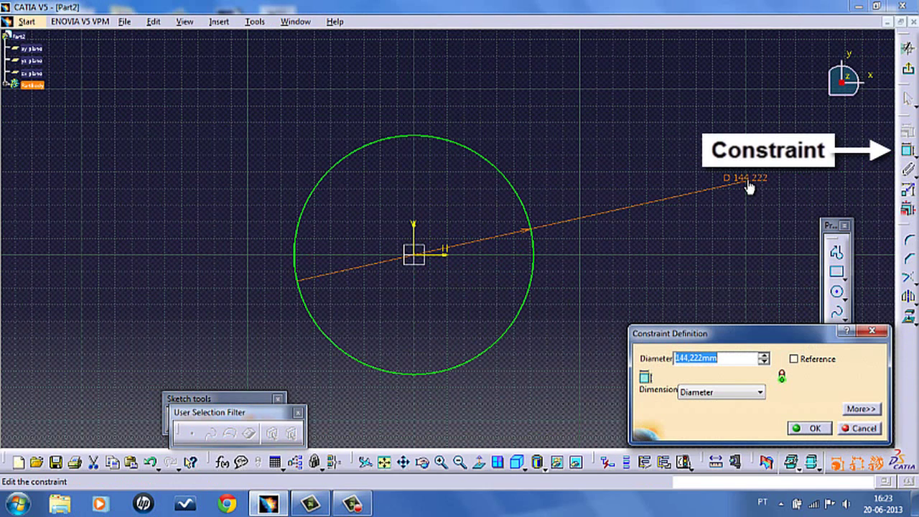
type("150")
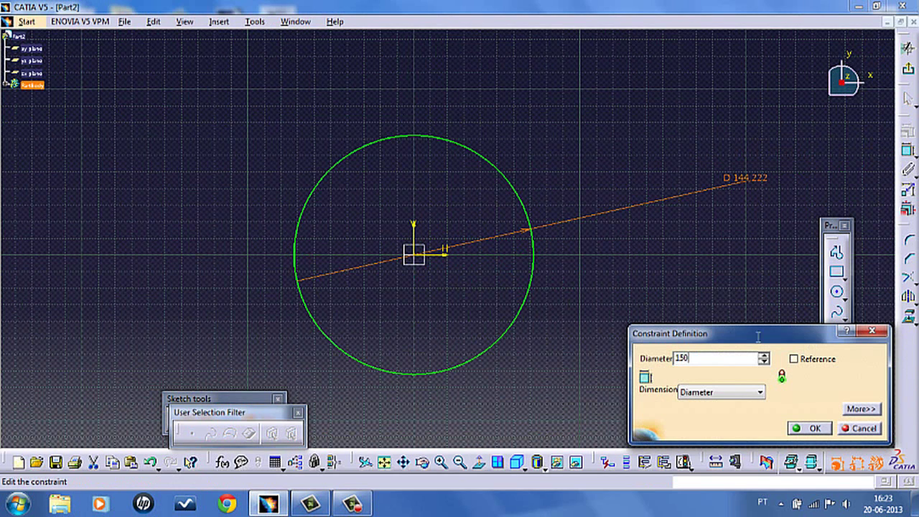
left_click(802, 429)
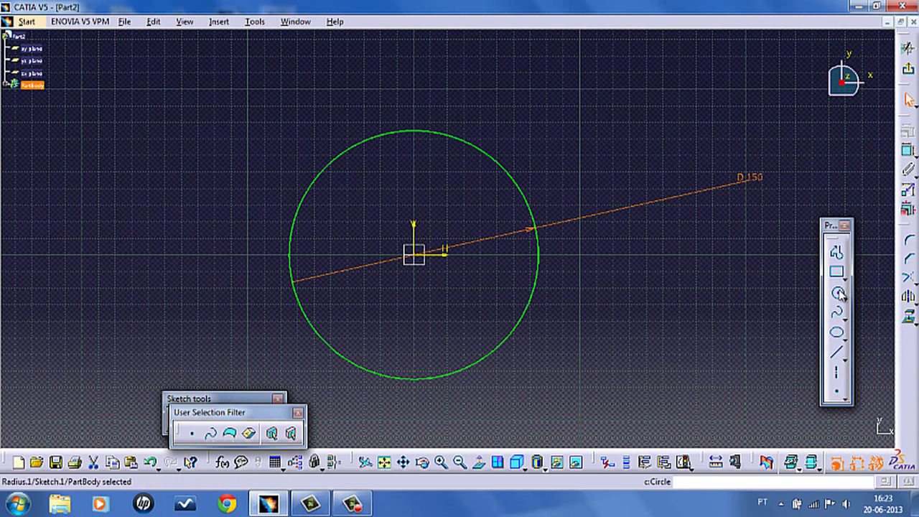
Sketch a second, concentric circle inside the first and constrain its diameter to 80 mm
left_click(838, 292)
left_click(414, 254)
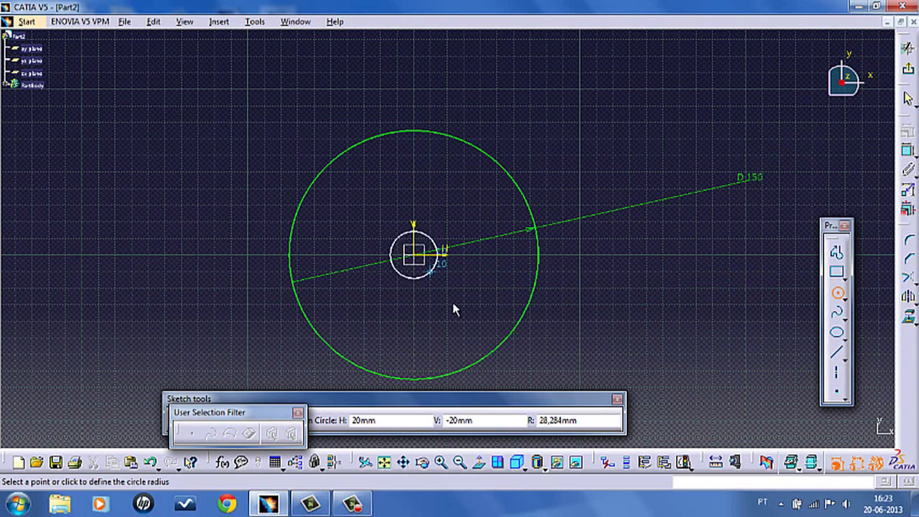
left_click(505, 311)
left_click(908, 148)
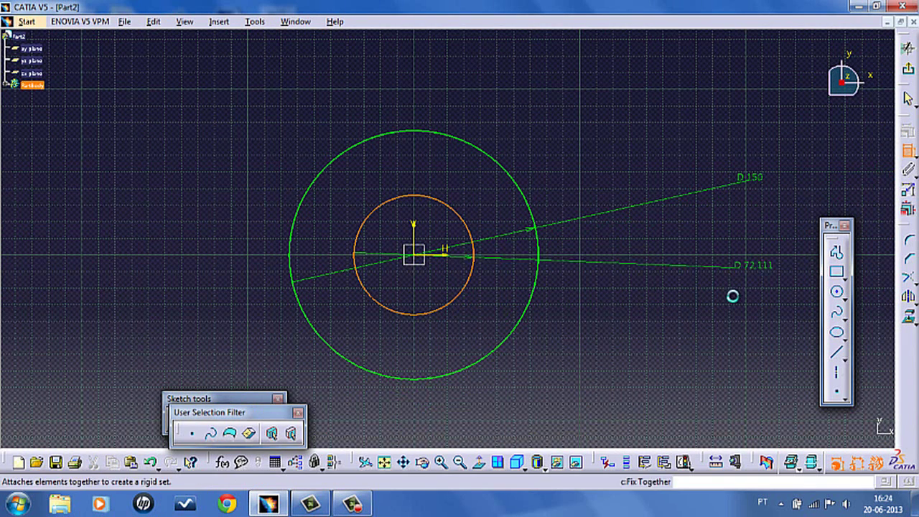
left_click(731, 295)
double_click(732, 295)
type("8")
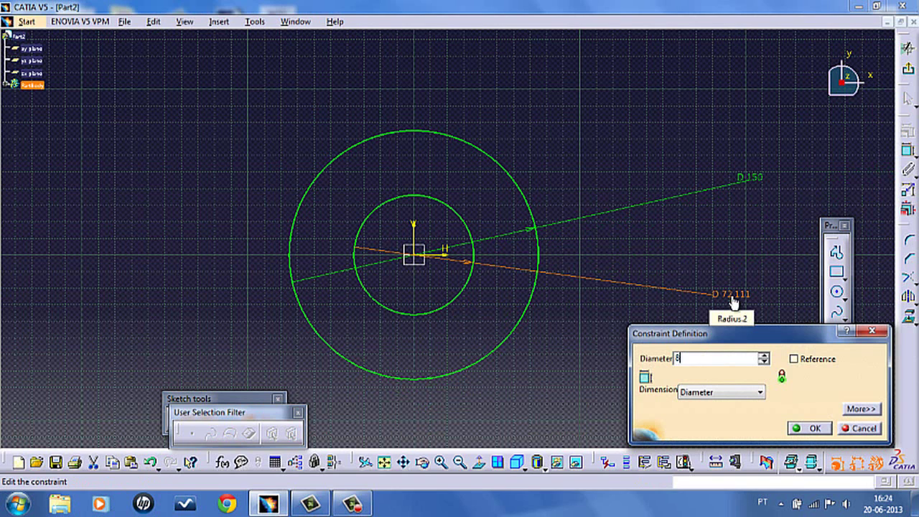
type("0")
left_click(807, 430)
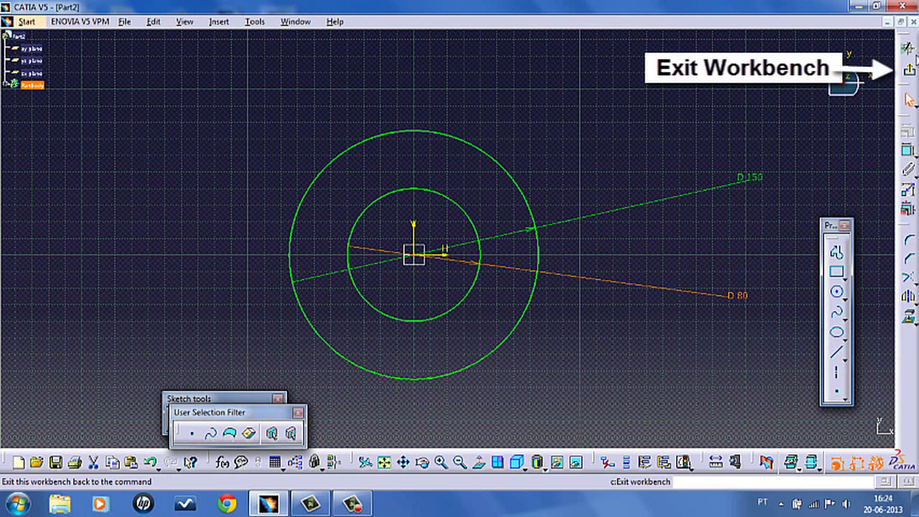
Exit the sketch and pad the two-circle profile to a length of 10 mm
left_click(907, 68)
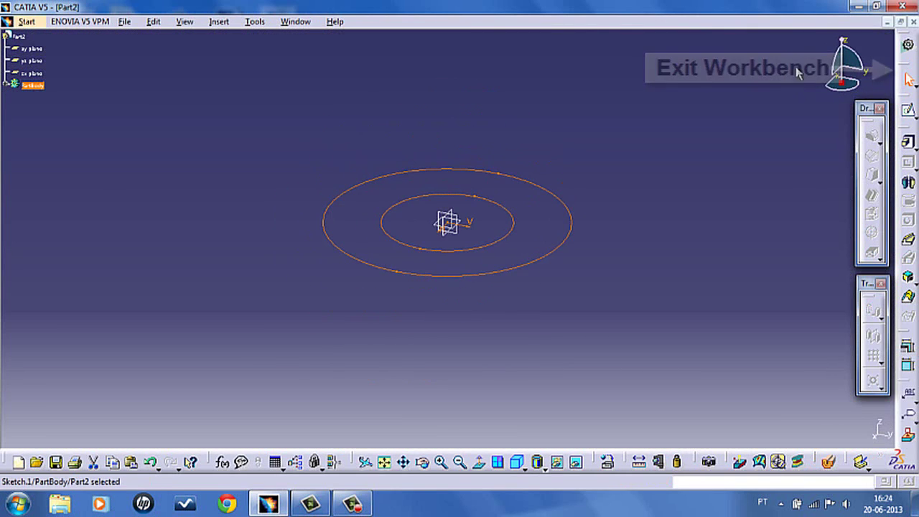
left_click(910, 142)
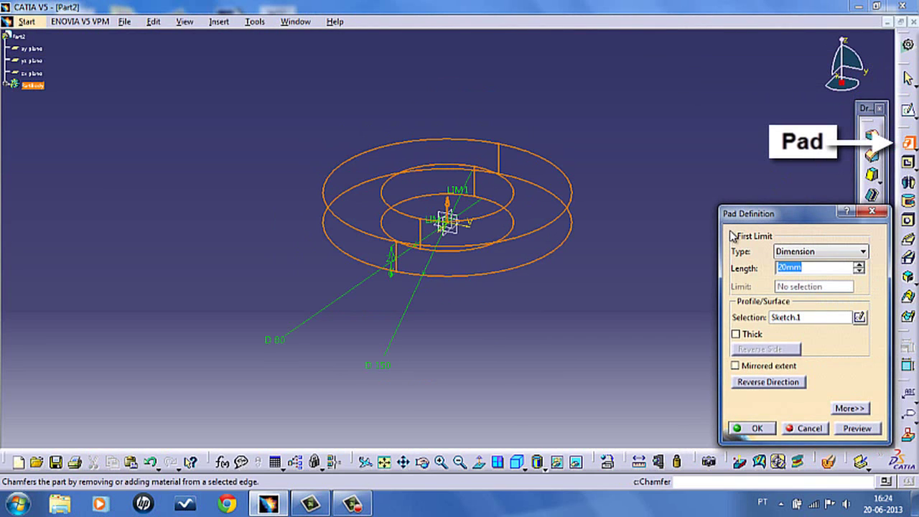
type("10")
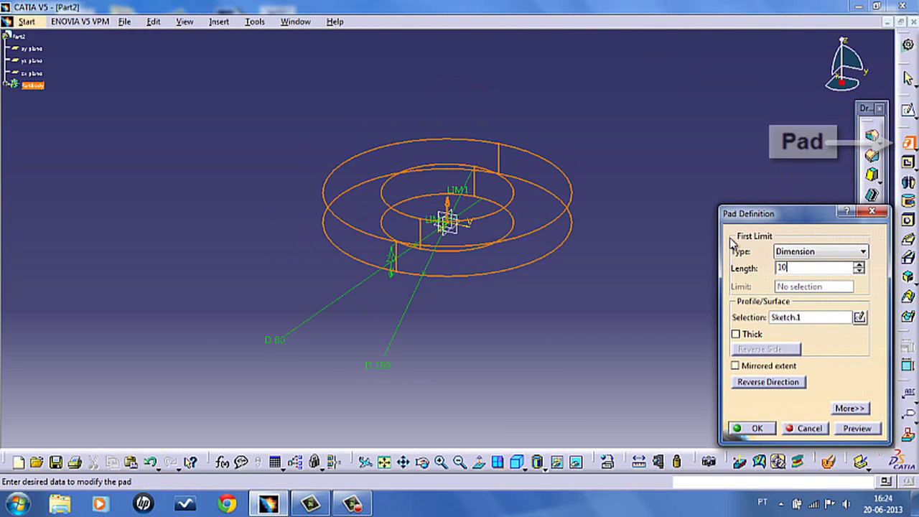
left_click(754, 428)
left_click(697, 345)
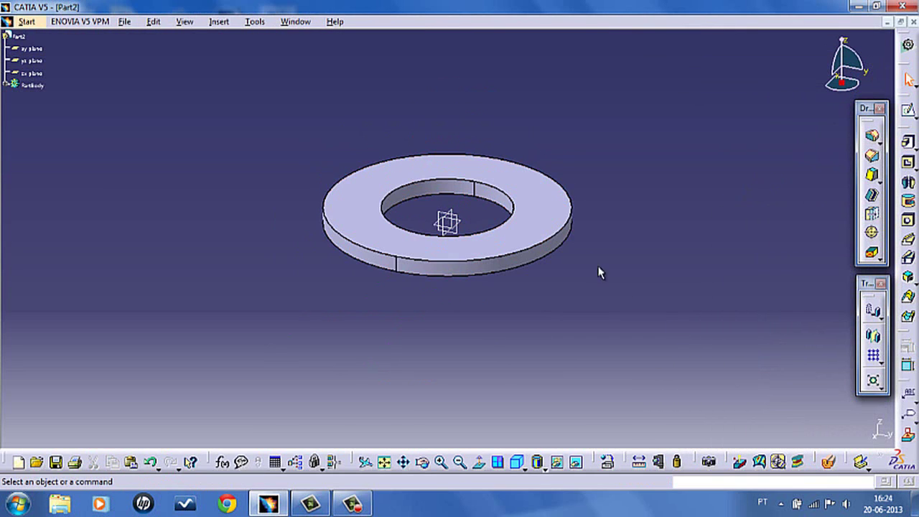
Start a sketch on the ring's top face and draw a circle about 28 mm in diameter on the vertical axis, about 60 mm above the origin
left_click(547, 207)
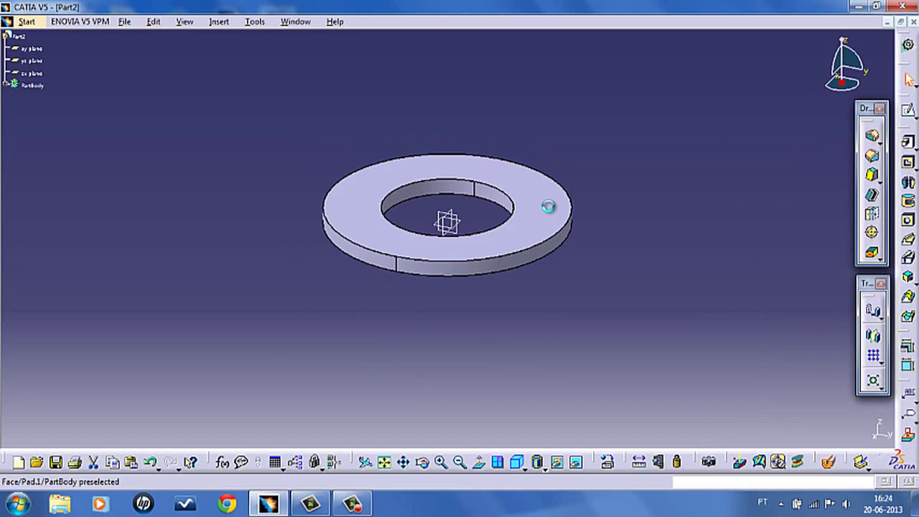
left_click(909, 112)
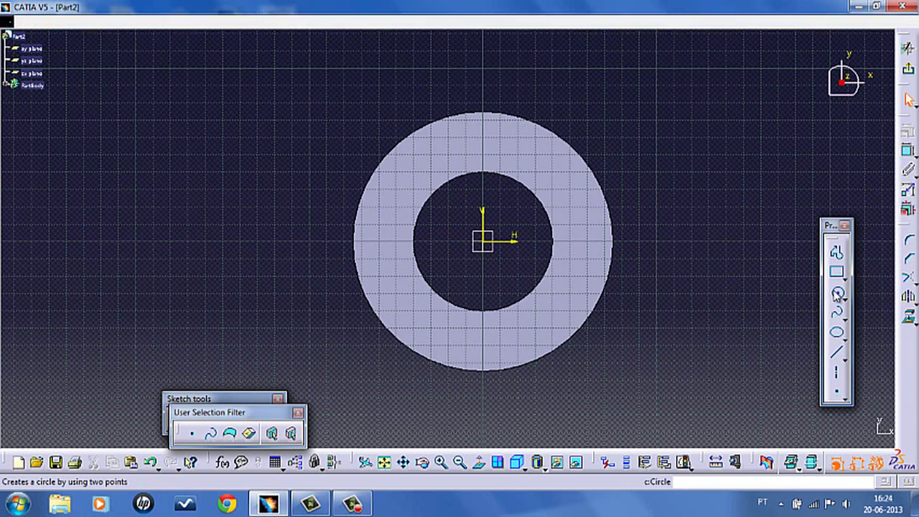
left_click(836, 291)
left_click(483, 138)
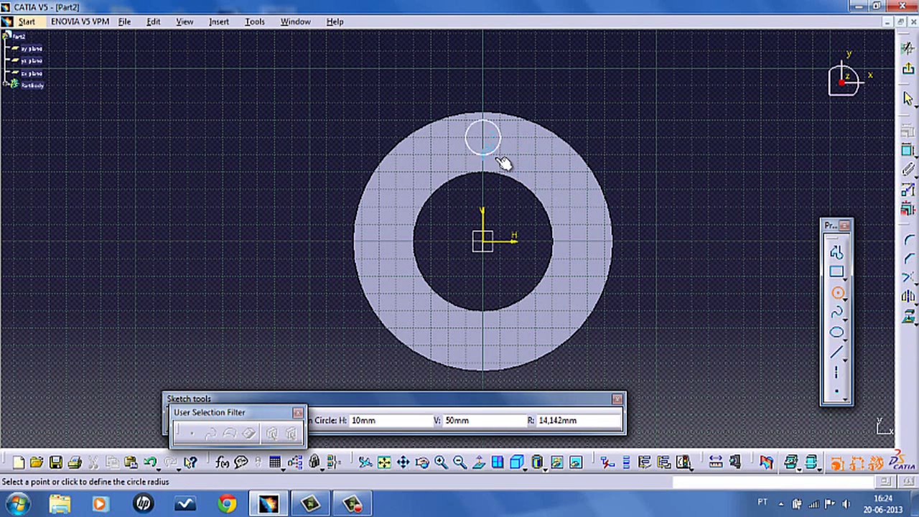
left_click(501, 157)
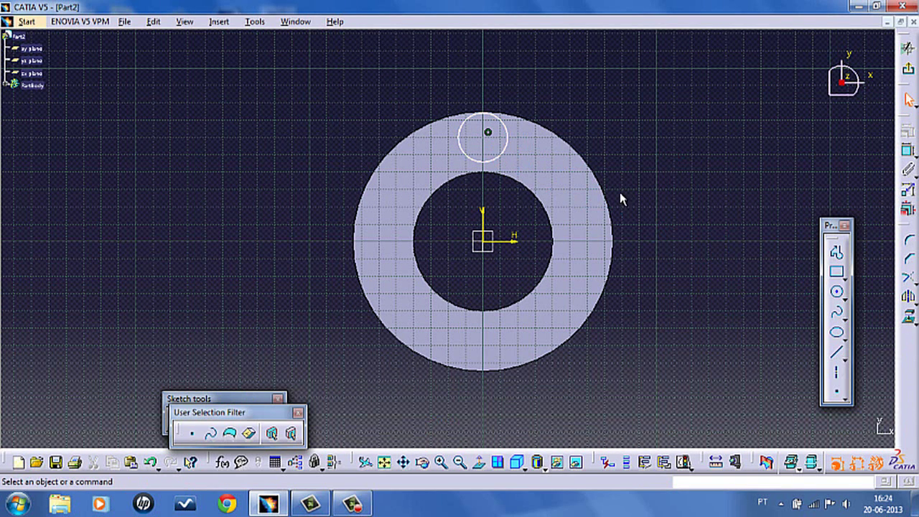
Dimension the vertical distance between the small circle's centre and the horizontal axis
left_click(488, 134)
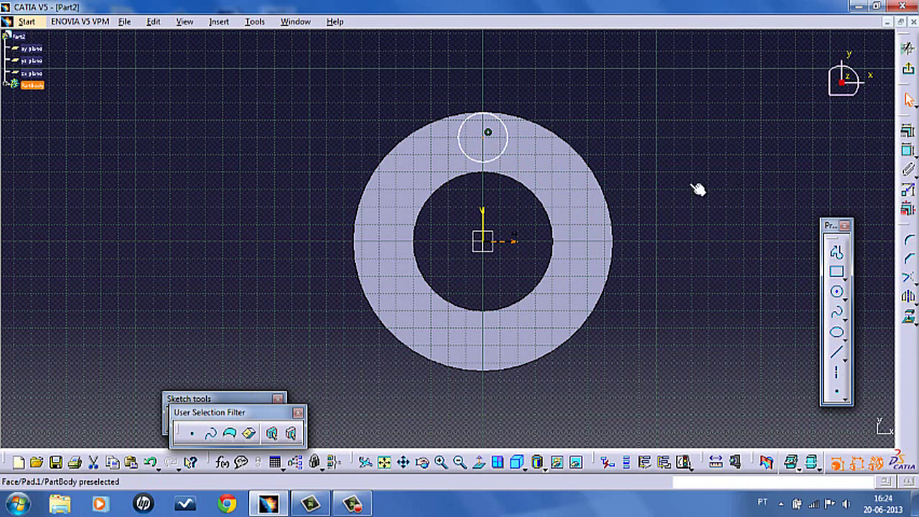
left_click(908, 151)
left_click(792, 185)
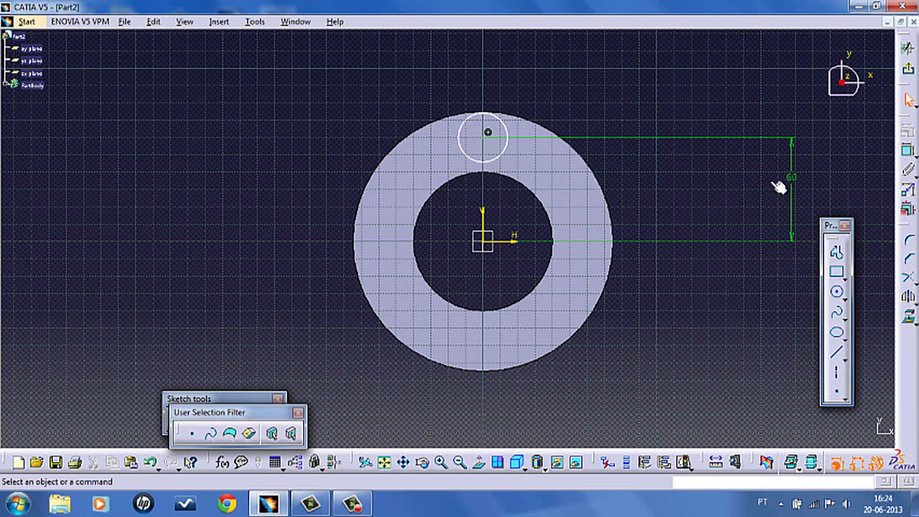
Constrain the small circle's diameter to 10 mm
left_click(507, 152)
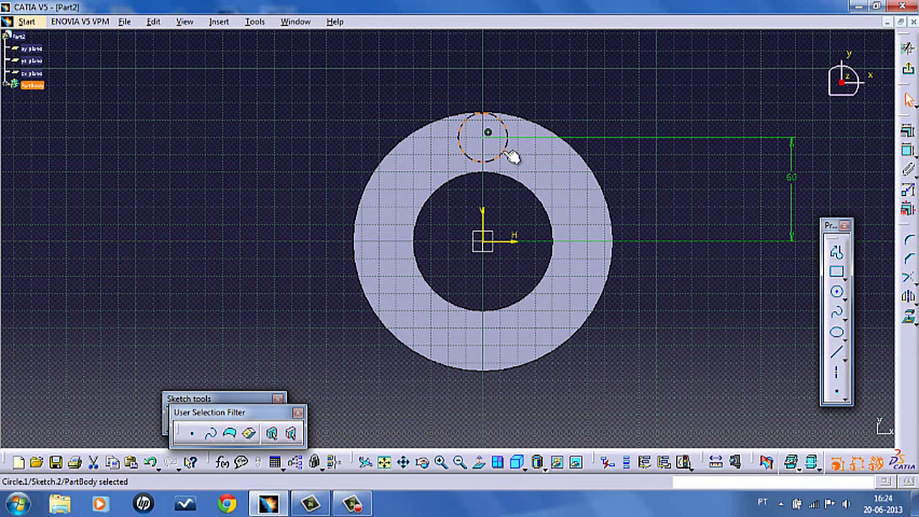
left_click(908, 151)
left_click(689, 105)
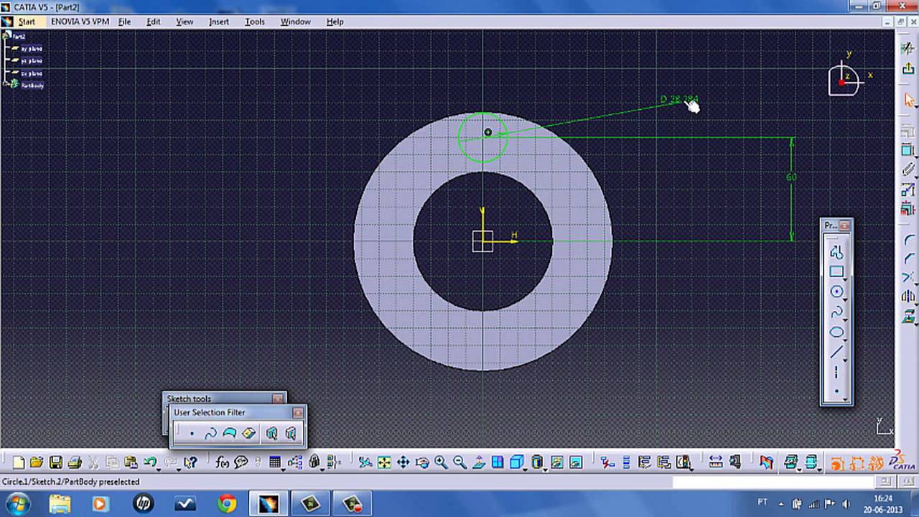
double_click(684, 107)
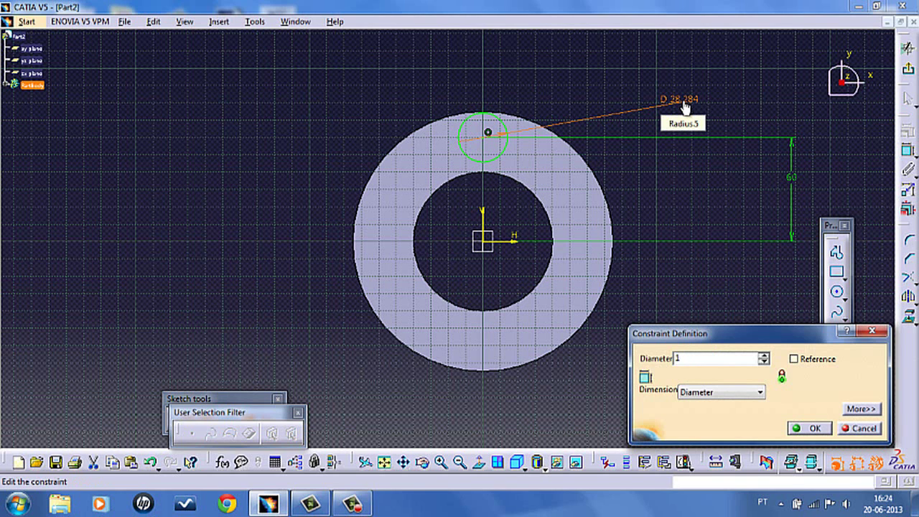
left_click(799, 425)
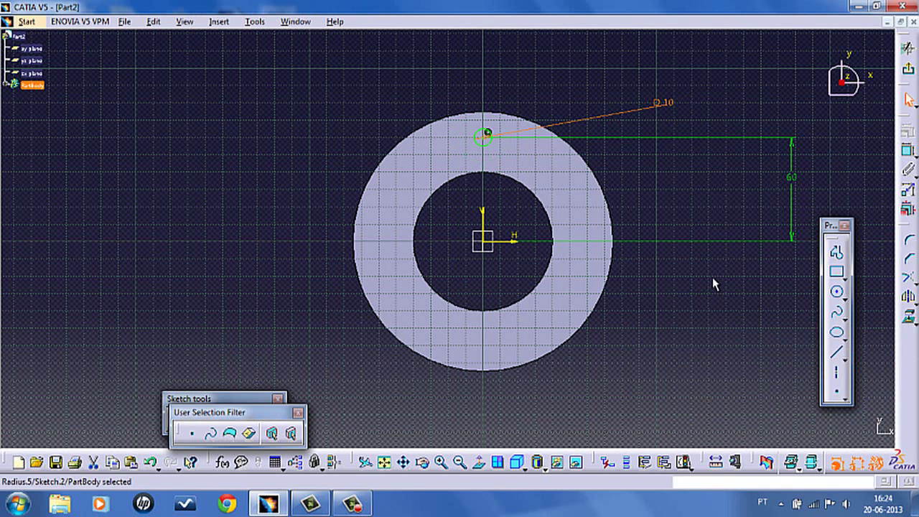
Exit the sketch and cut the small circle through the ring as a pocket with the Up to last limit
left_click(904, 72)
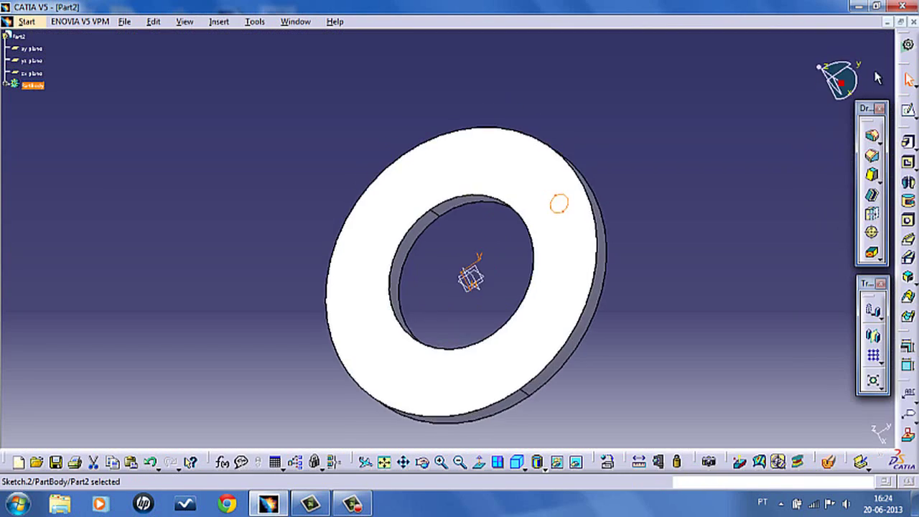
left_click(906, 164)
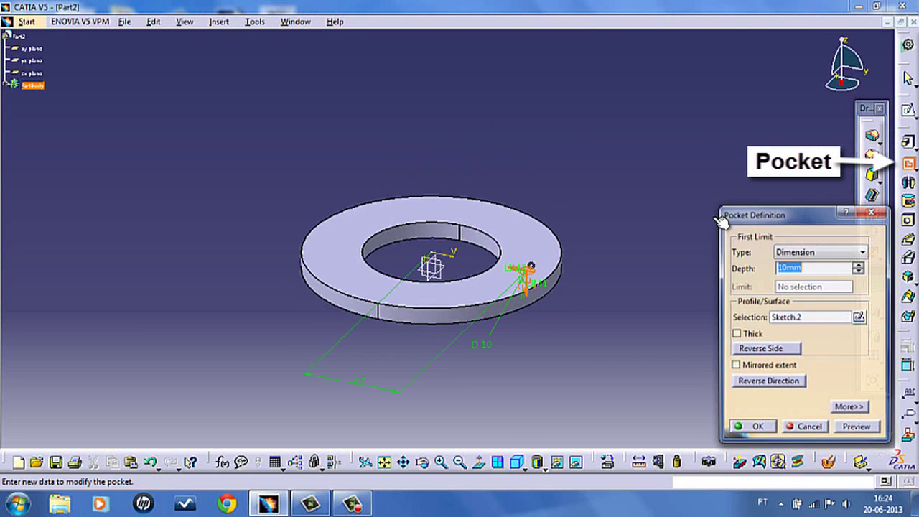
left_click(858, 252)
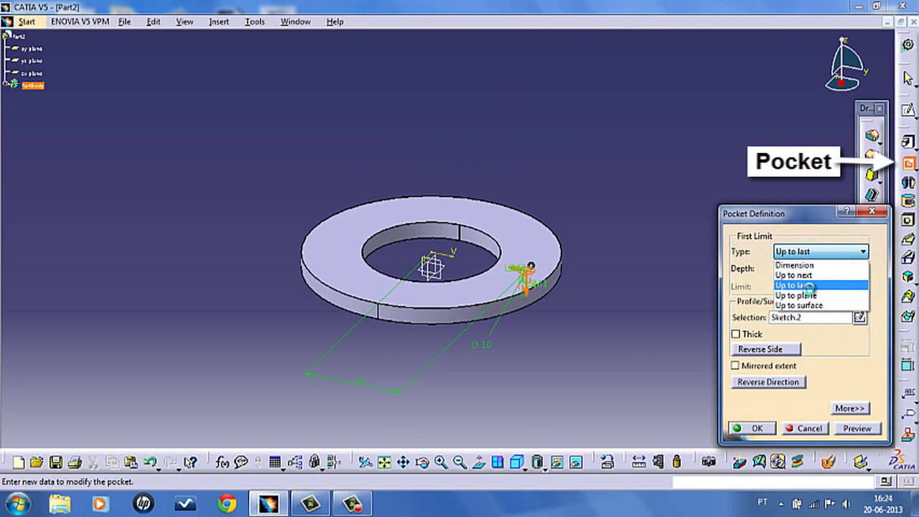
left_click(797, 285)
left_click(754, 427)
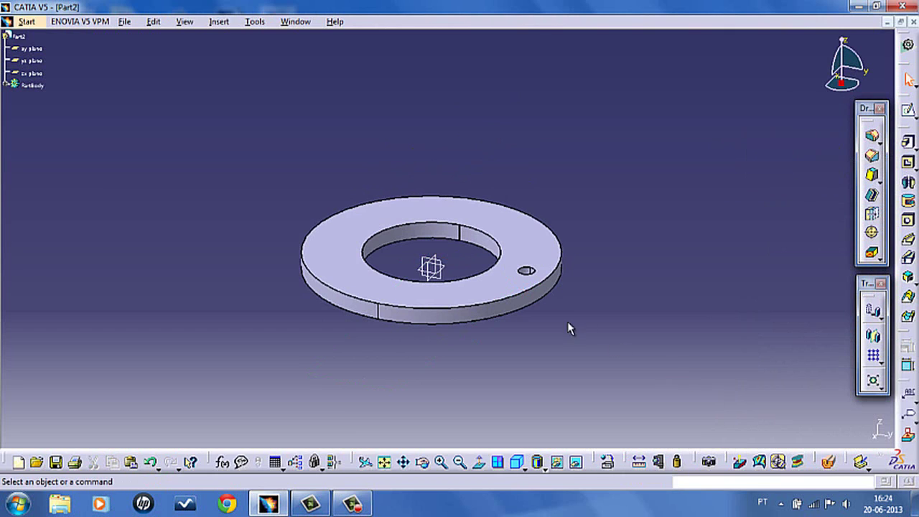
Pattern the hole circularly around the ring's outer face with 8 instances at 45 deg angular spacing
left_click(440, 461)
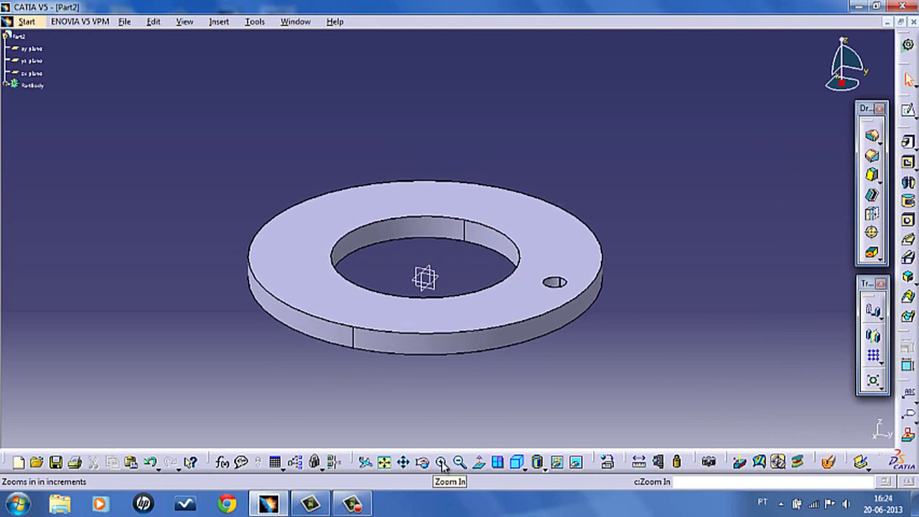
middle_click_drag(724, 347, 710, 314)
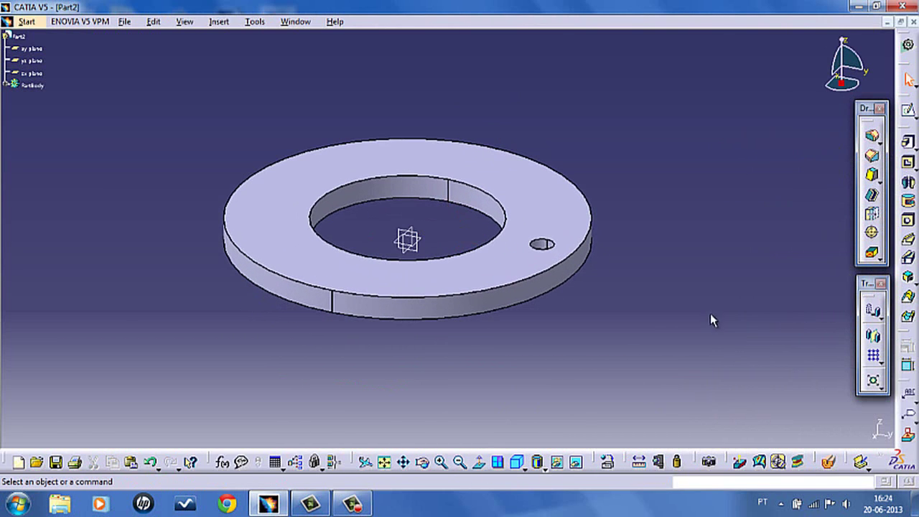
left_click(877, 382)
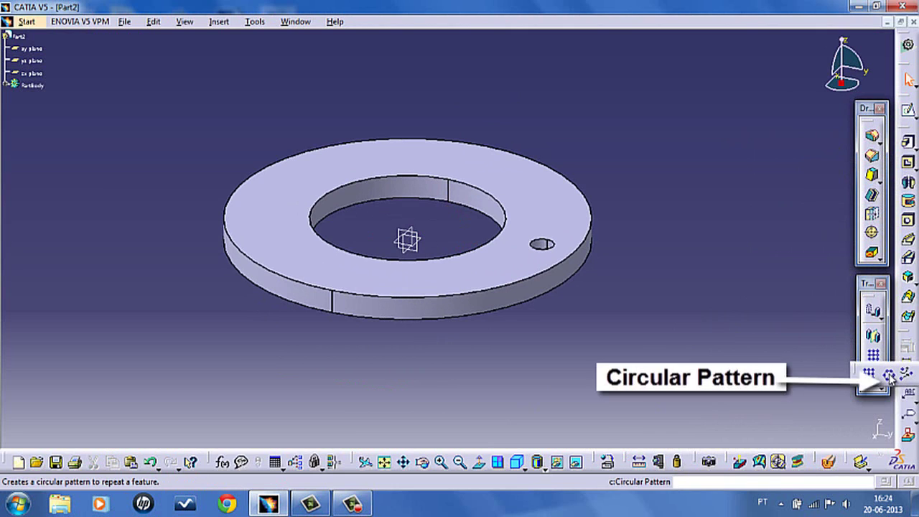
left_click(888, 375)
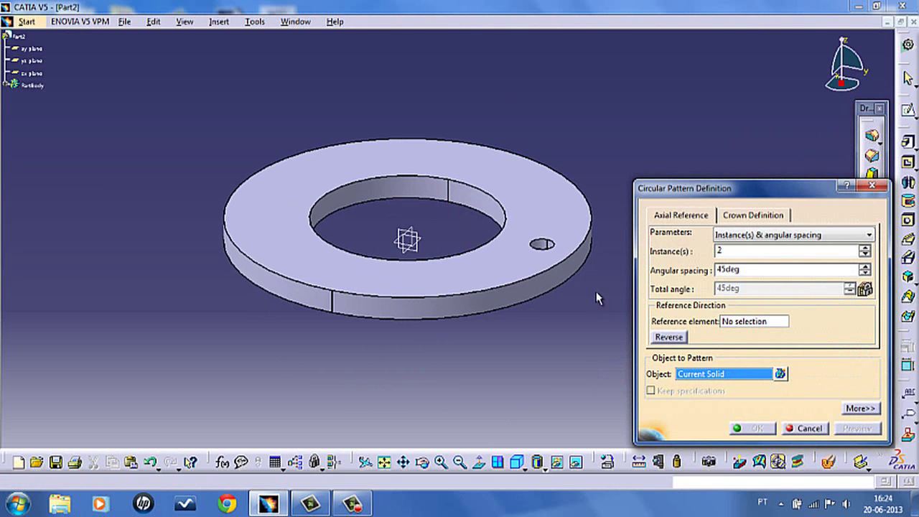
left_click(549, 245)
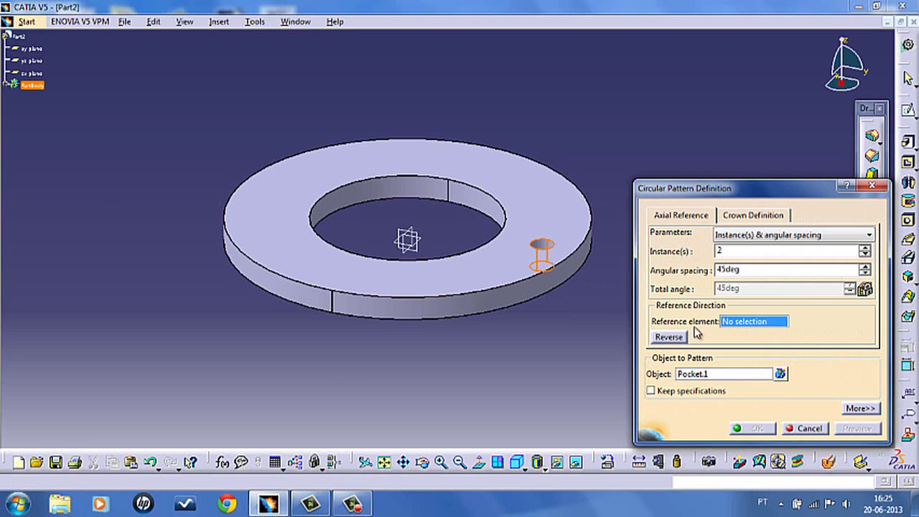
left_click(537, 285)
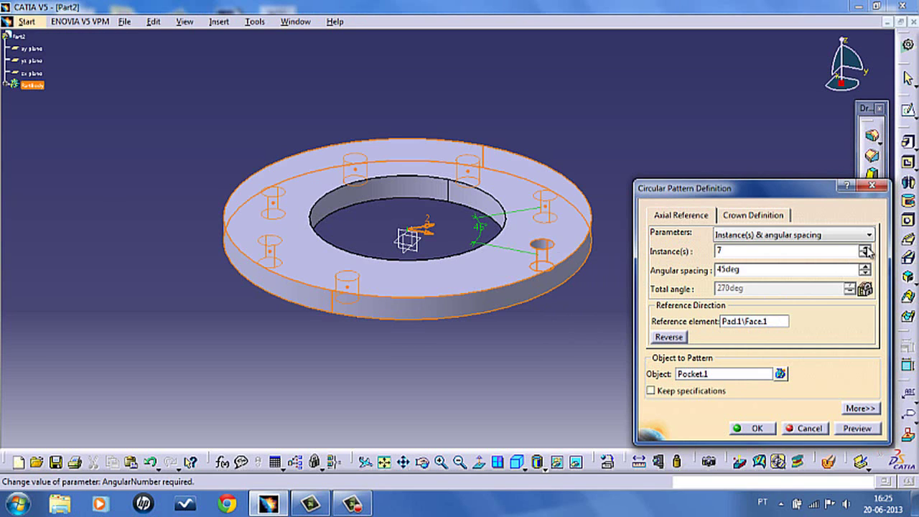
left_click(756, 428)
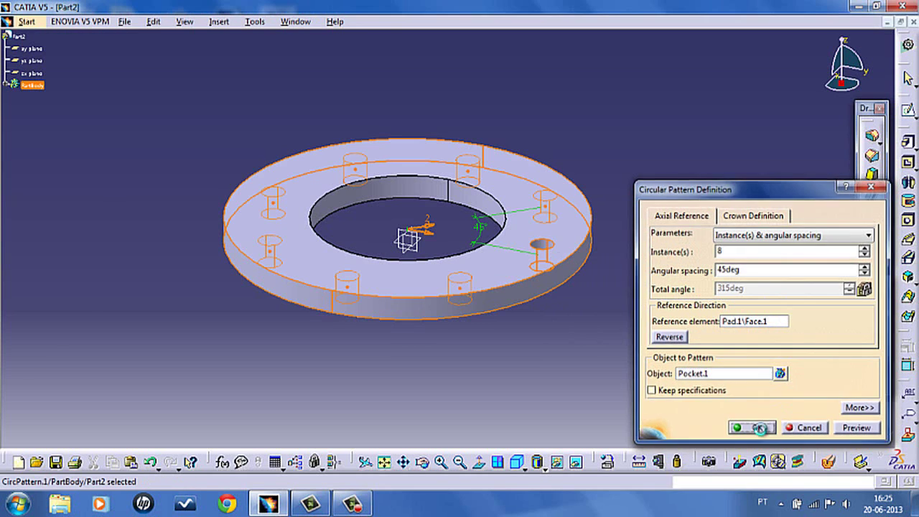
middle_click_drag(461, 341, 667, 288)
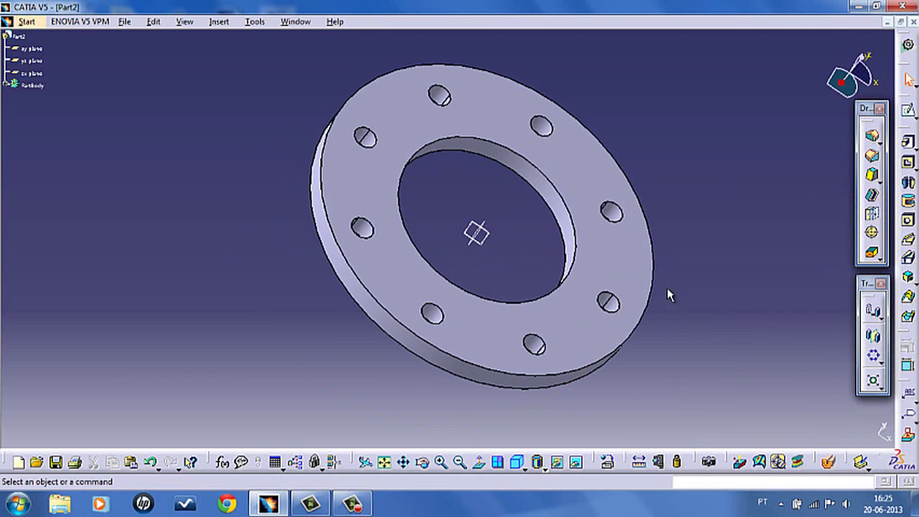
Open a sketch on the ring's front face and draw a circle about 45 mm in diameter centred on the origin
left_click(600, 248)
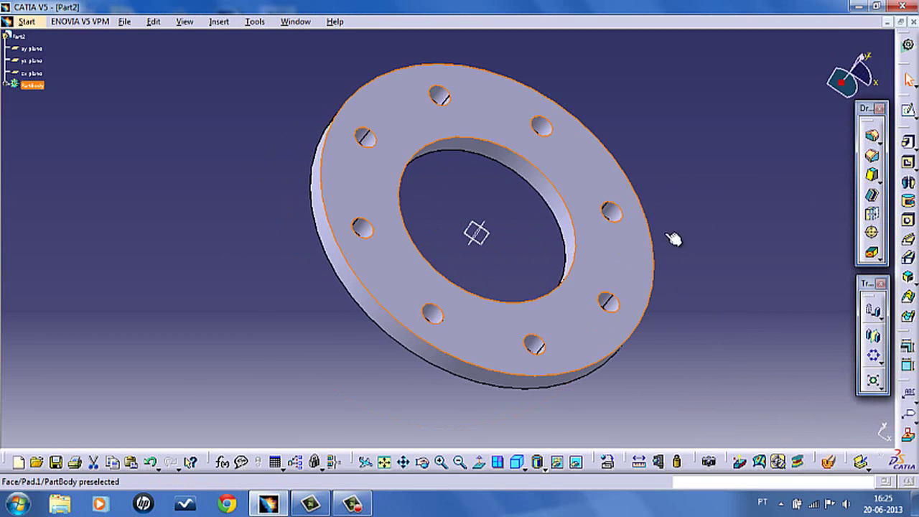
left_click(906, 140)
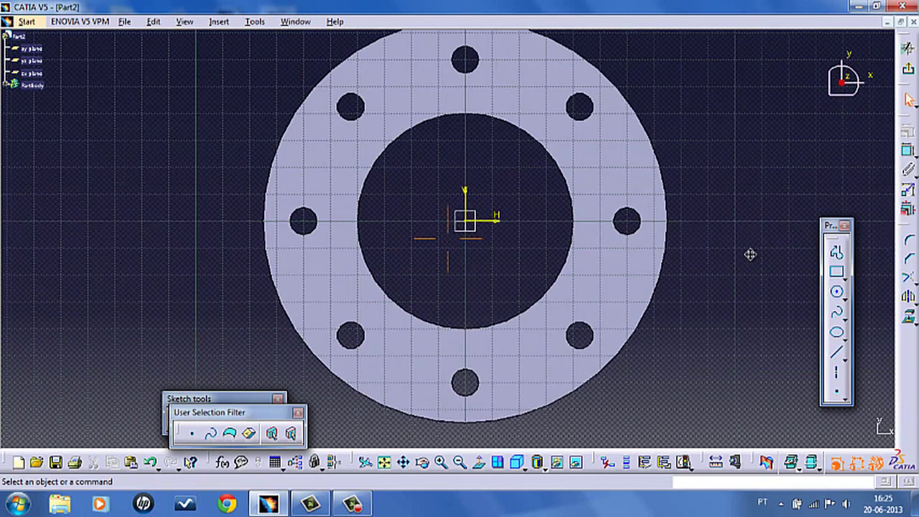
type("c:Circle")
key("Return")
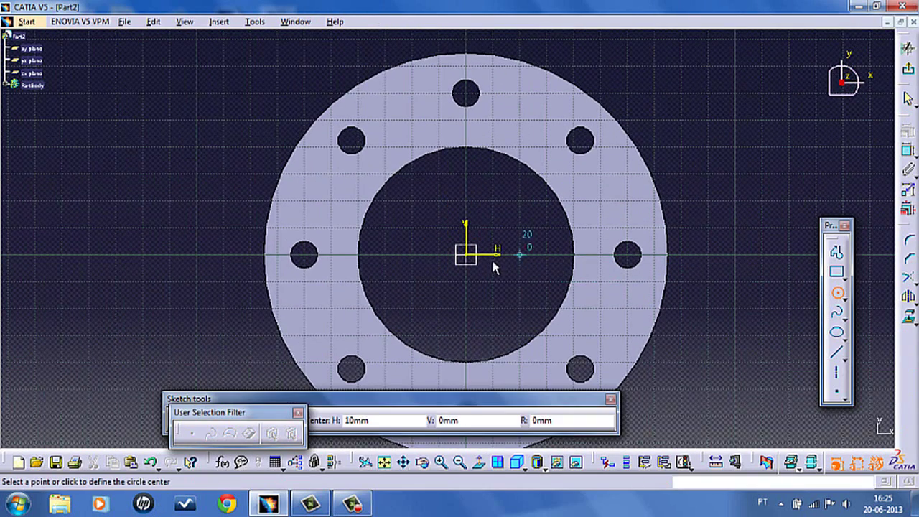
left_click(466, 255)
left_click(512, 293)
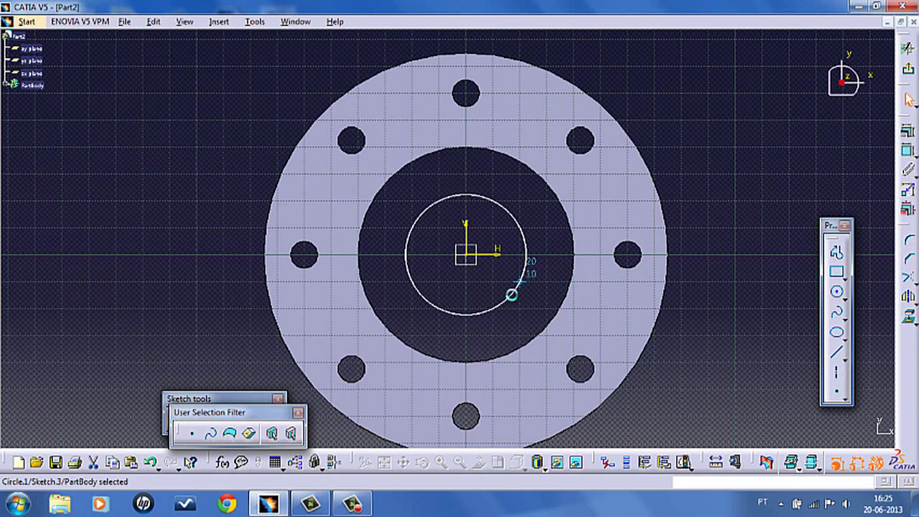
Dimension the circle's diameter and set it slightly larger than the ring's central bore
left_click(907, 170)
left_click(855, 188)
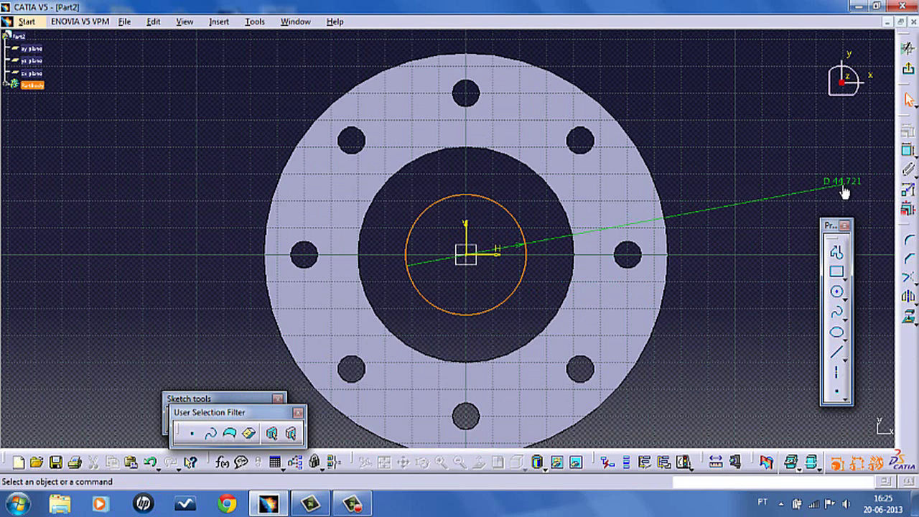
double_click(841, 181)
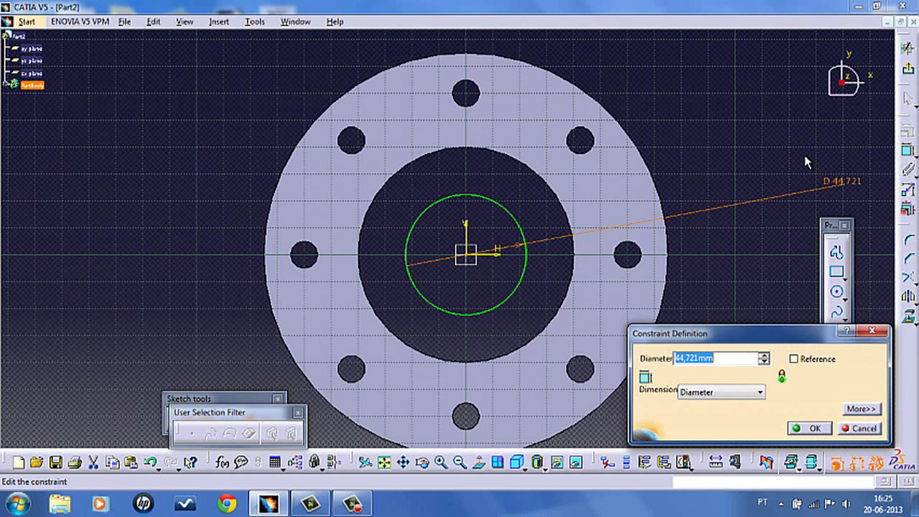
left_click(800, 429)
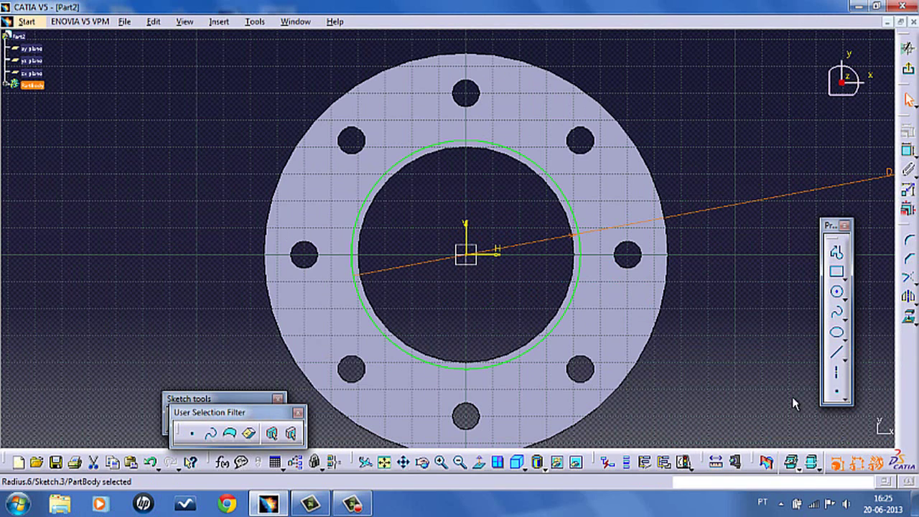
Draw a second circle about 57 mm in diameter inside the first, centred on the origin
left_click(836, 291)
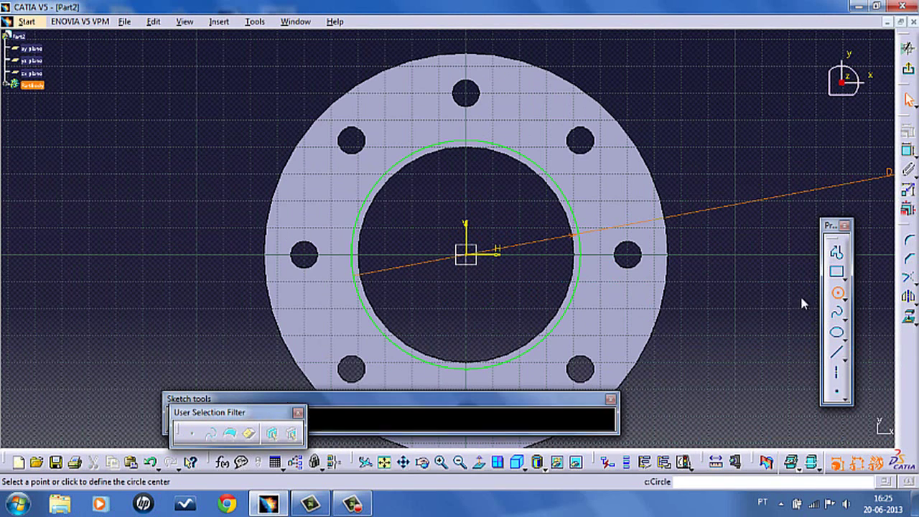
left_click(475, 260)
left_click(520, 308)
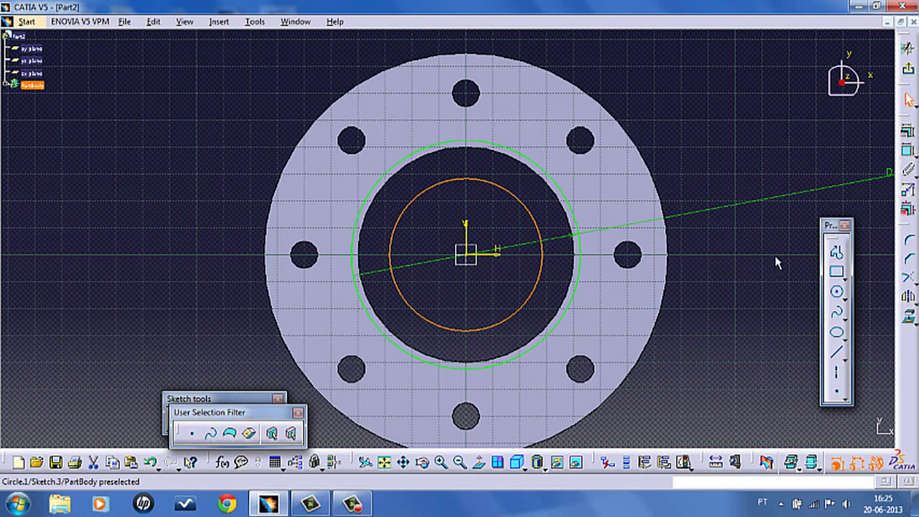
Constrain the inner circle's diameter to 80 mm and exit the sketch
left_click(907, 153)
left_click(786, 153)
double_click(788, 157)
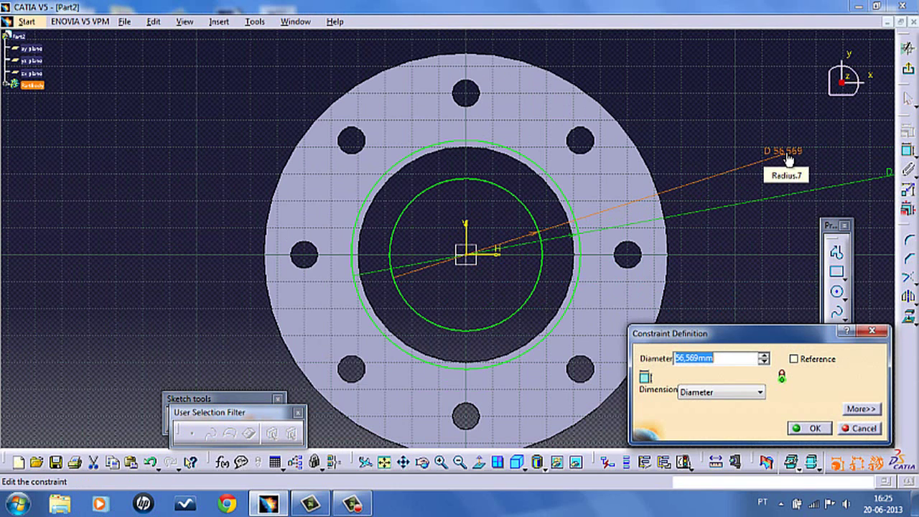
type("80")
left_click(805, 429)
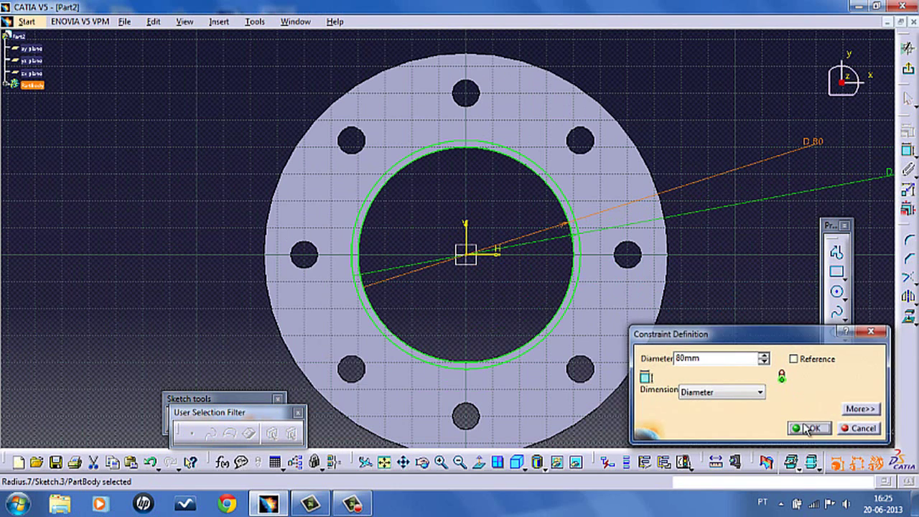
left_click(906, 74)
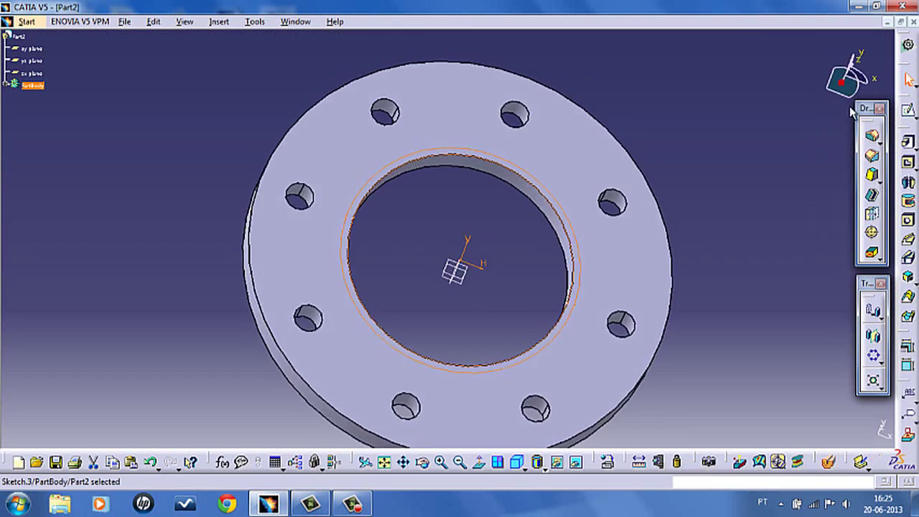
Open a sketch on the yz plane and draw a vertical line about 110 mm long upward from the centre of the ring's upper face
left_click(41, 62)
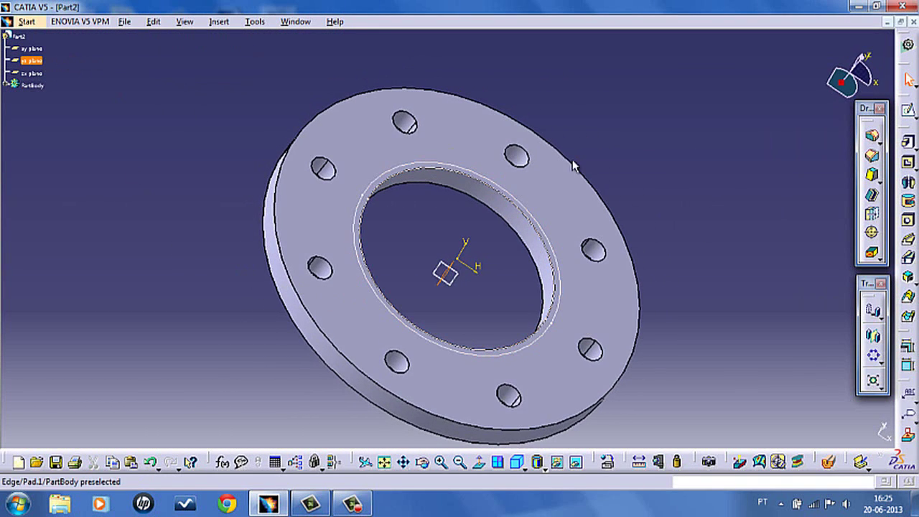
left_click(907, 112)
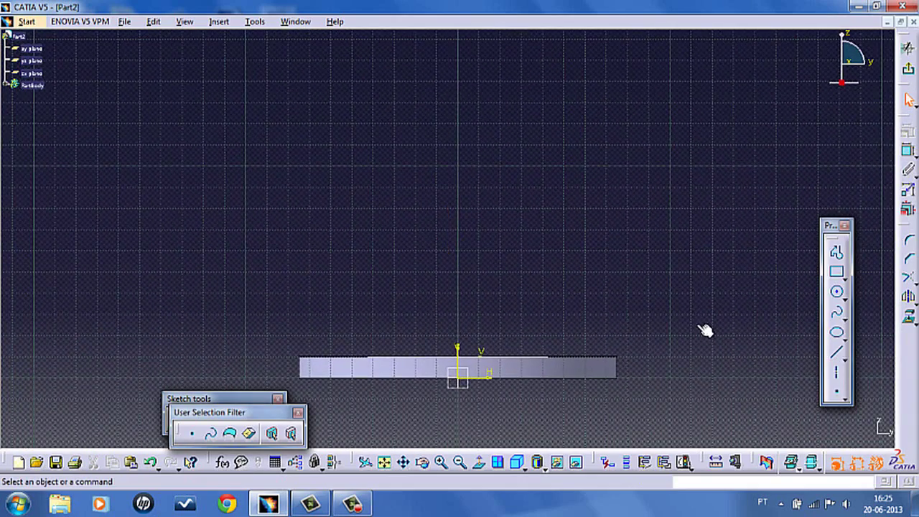
left_click(836, 352)
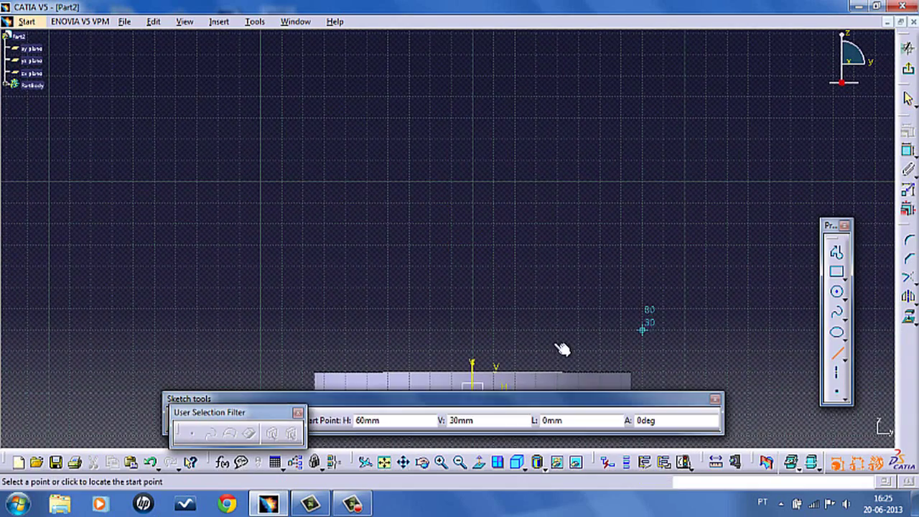
left_click(479, 374)
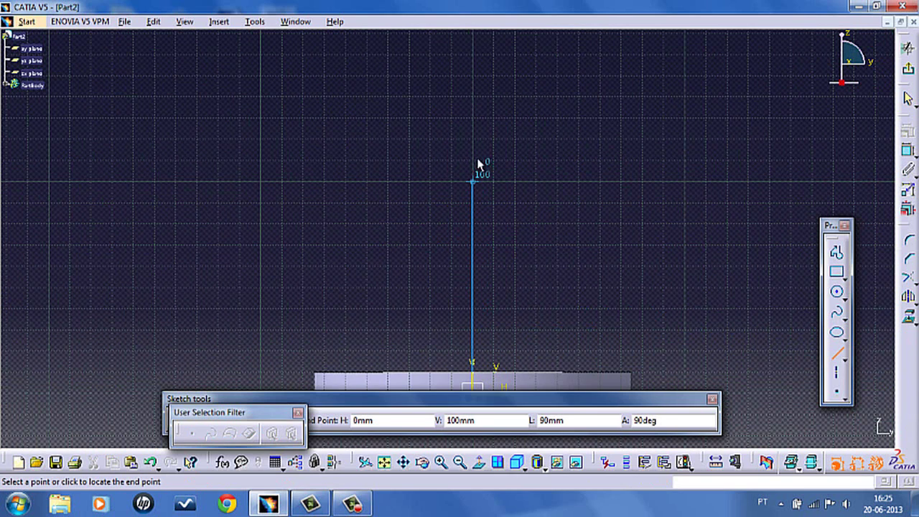
left_click(474, 138)
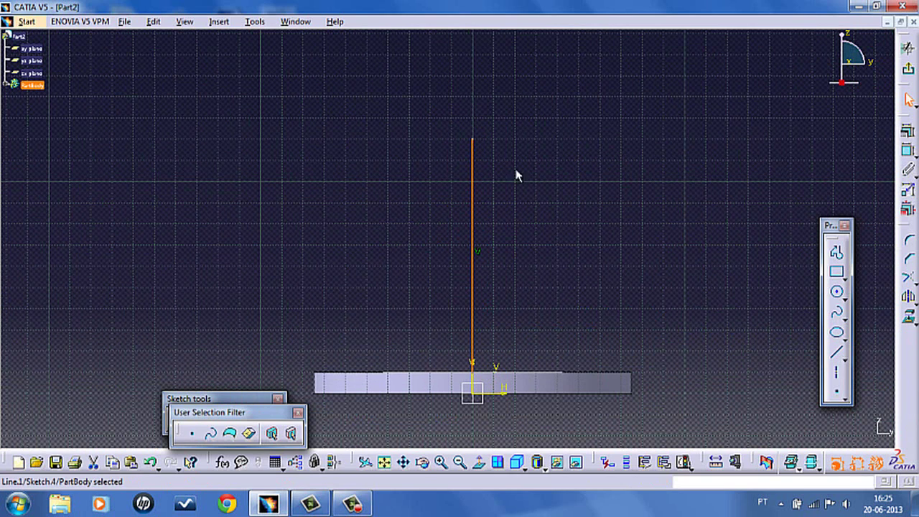
Constrain the vertical line's length to 150 mm
left_click(908, 151)
left_click(368, 234)
double_click(371, 238)
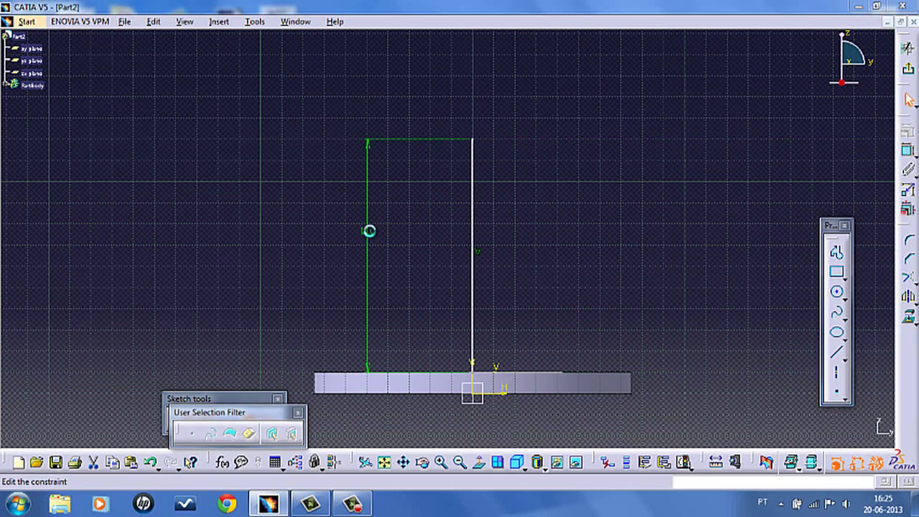
type("150")
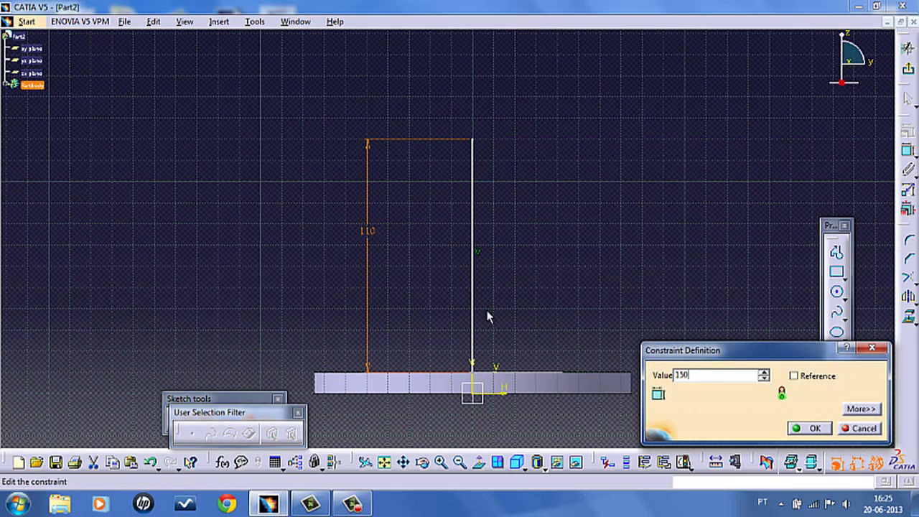
left_click(805, 428)
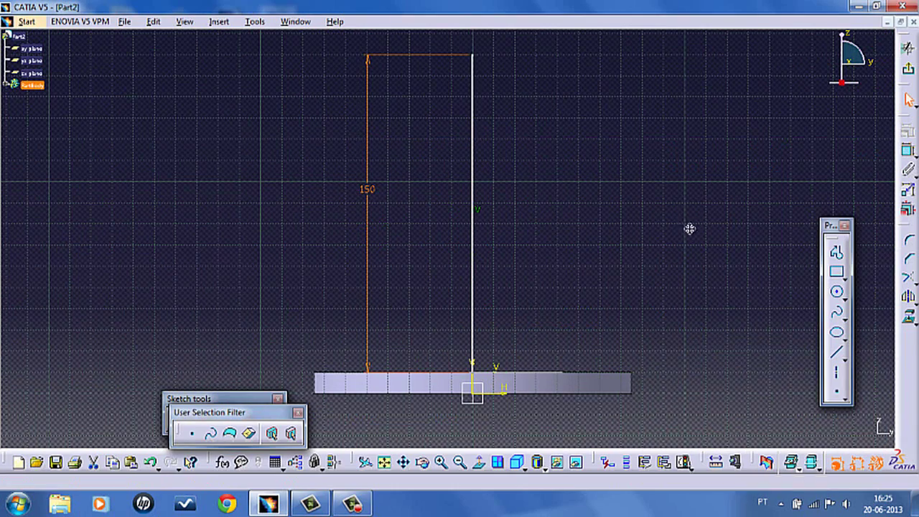
Draw a 50 mm radius quarter arc from the vertical line's upper end, with its centre 50 mm beside that end
middle_click_drag(689, 227, 704, 273)
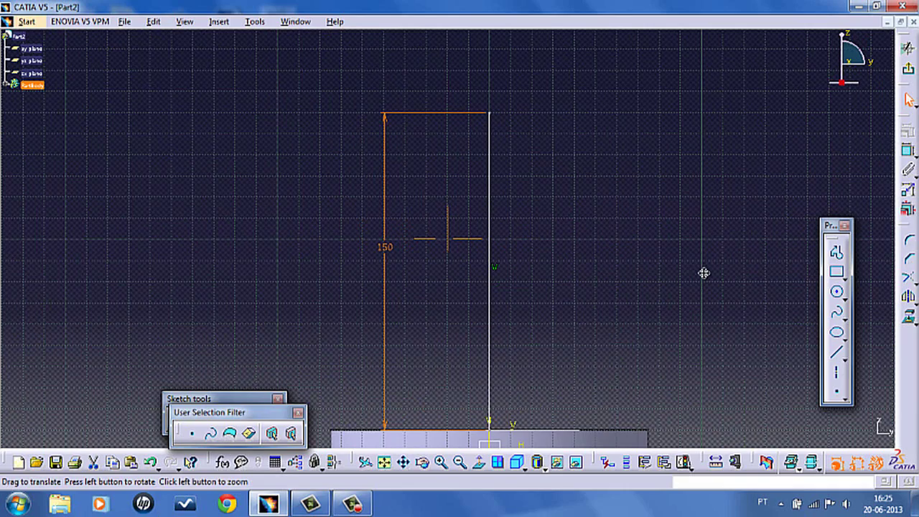
left_click(460, 461)
mouse_move(626, 227)
middle_mouse_down()
mouse_move(622, 215)
mouse_move(616, 239)
middle_mouse_up()
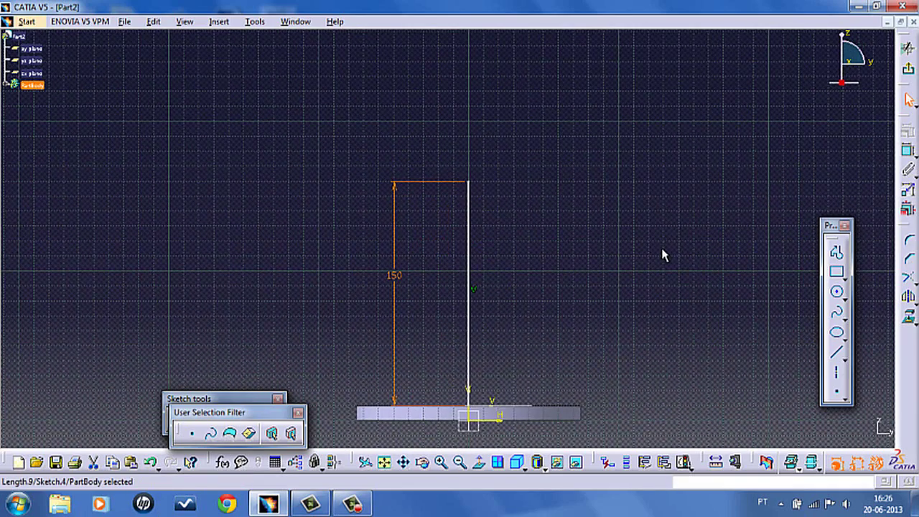
left_click(845, 297)
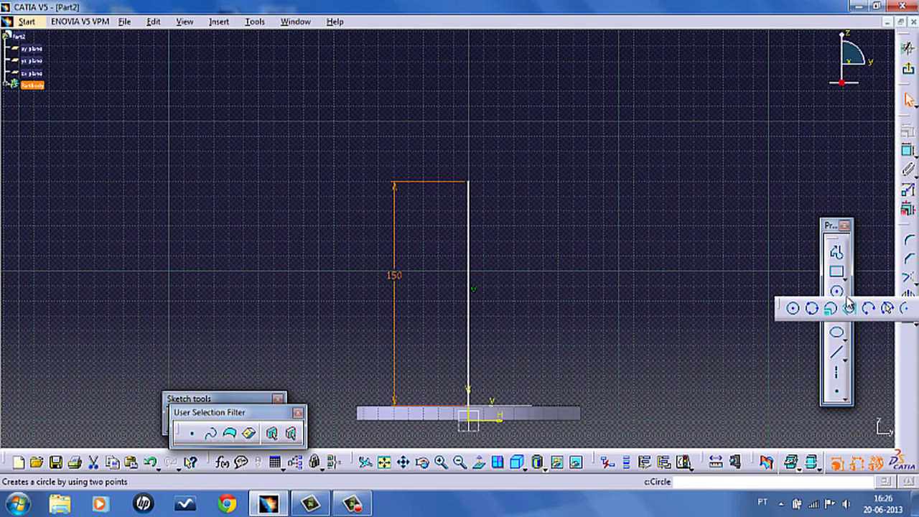
left_click(908, 310)
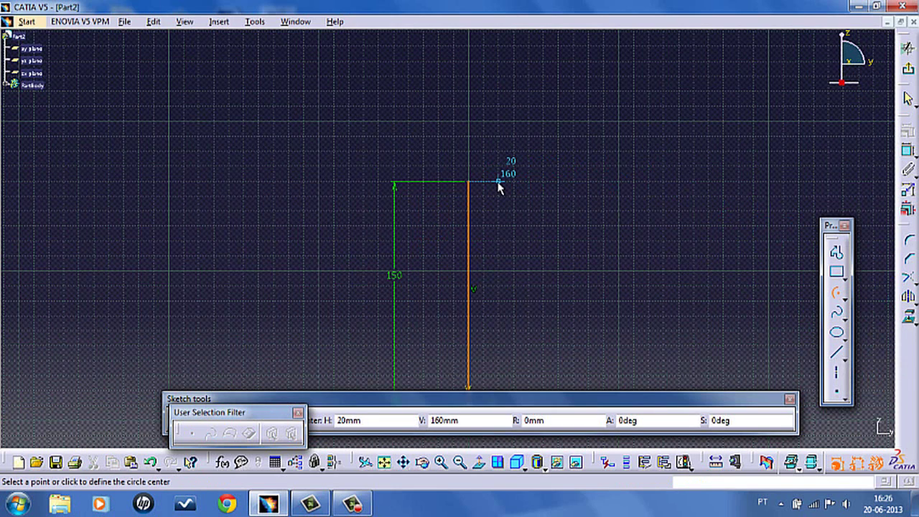
left_click(543, 182)
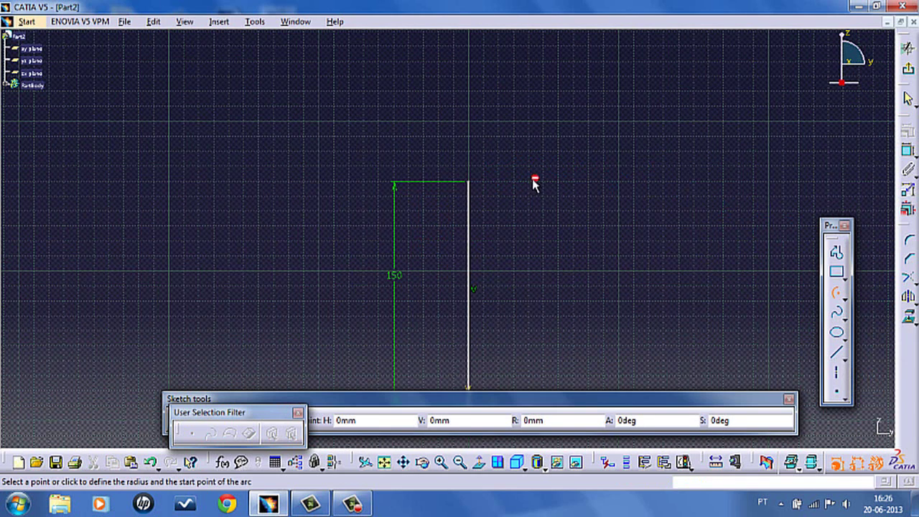
left_click(471, 182)
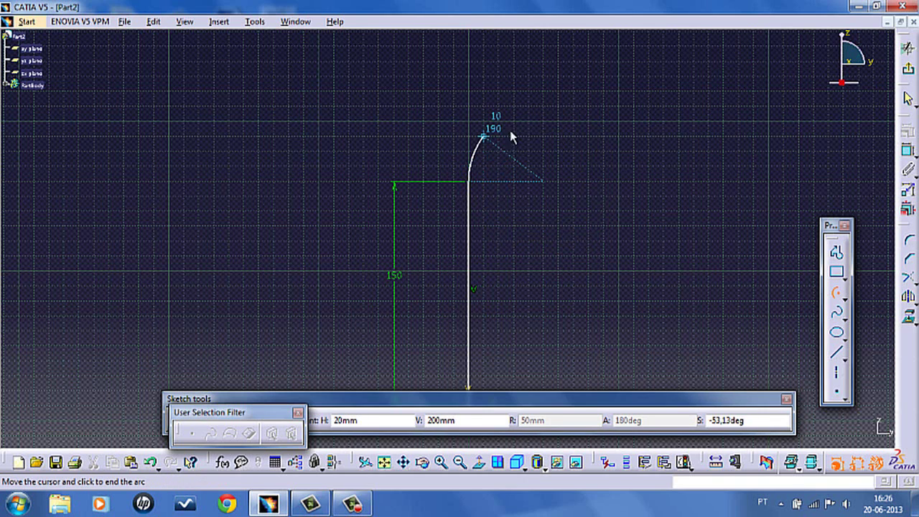
left_click(547, 113)
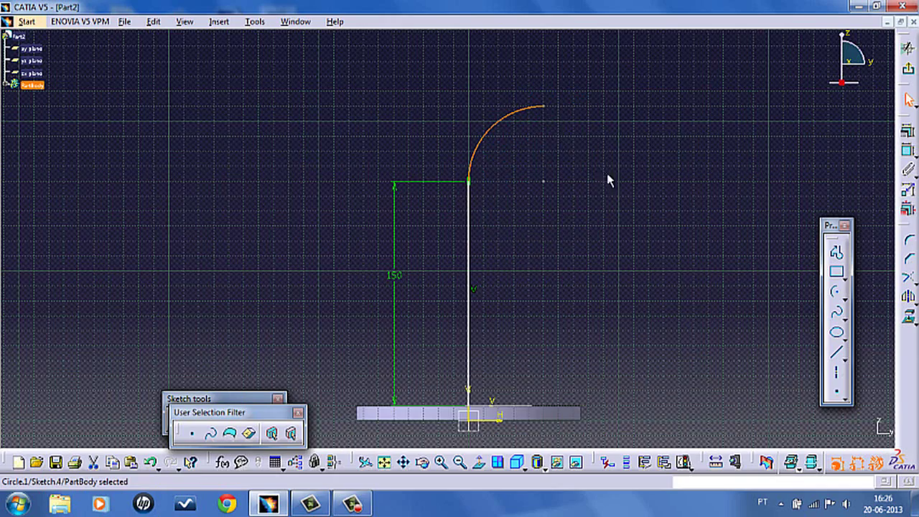
Draw a horizontal line about 150 mm long outward from the arc's free end
middle_click_drag(593, 175, 552, 189)
left_click(836, 351)
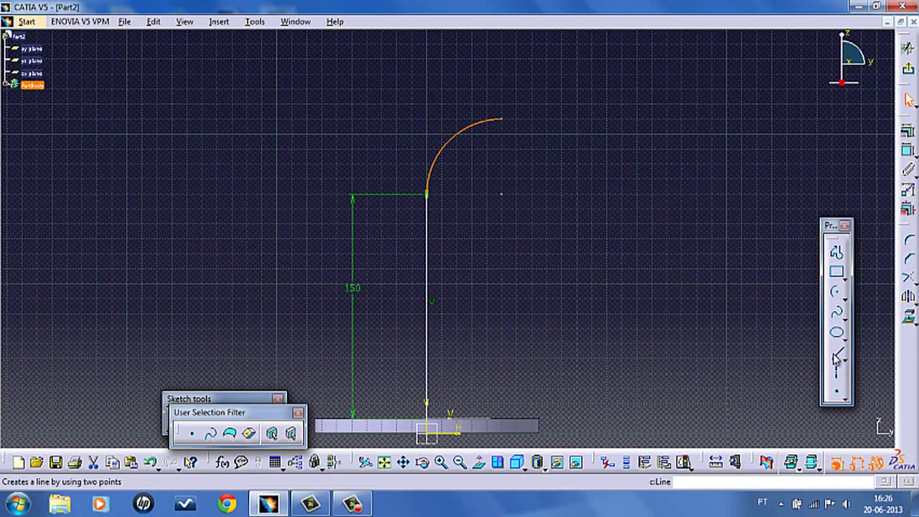
left_click(501, 121)
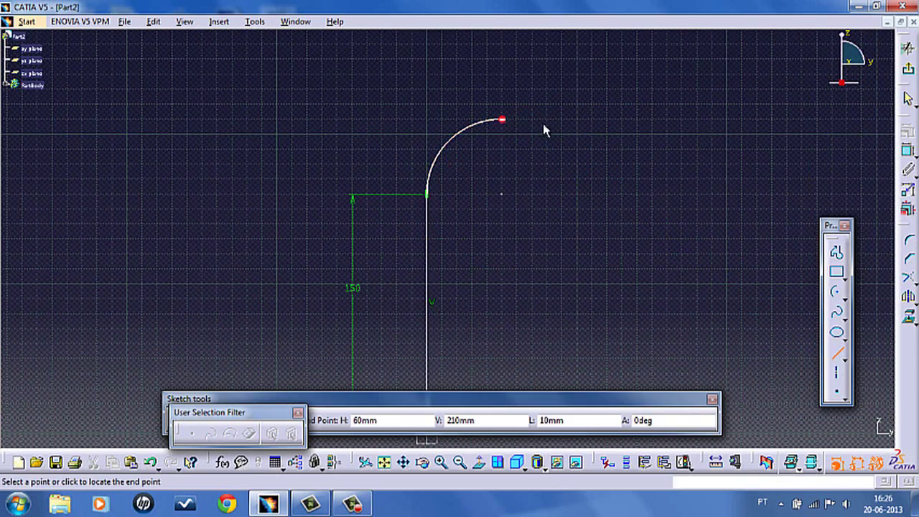
left_click(726, 120)
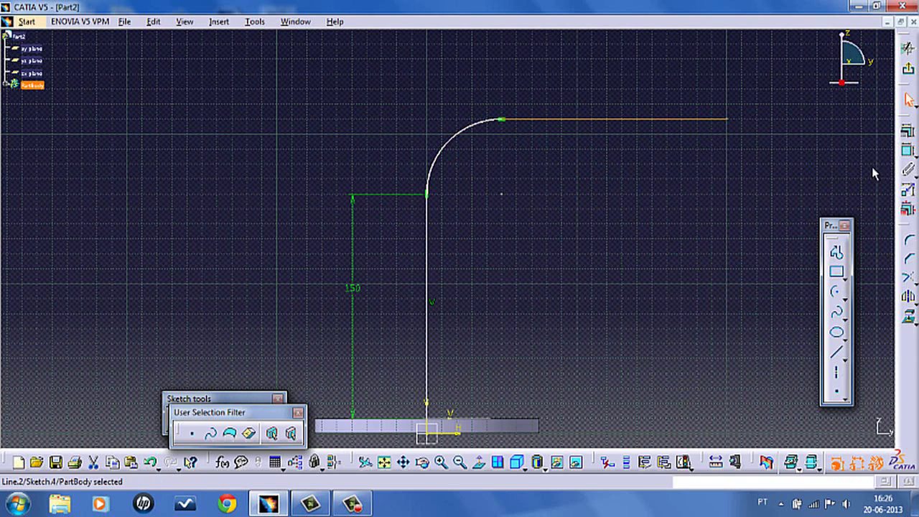
Constrain the horizontal line's length to 250 mm and exit the path sketch
left_click(907, 150)
left_click(669, 178)
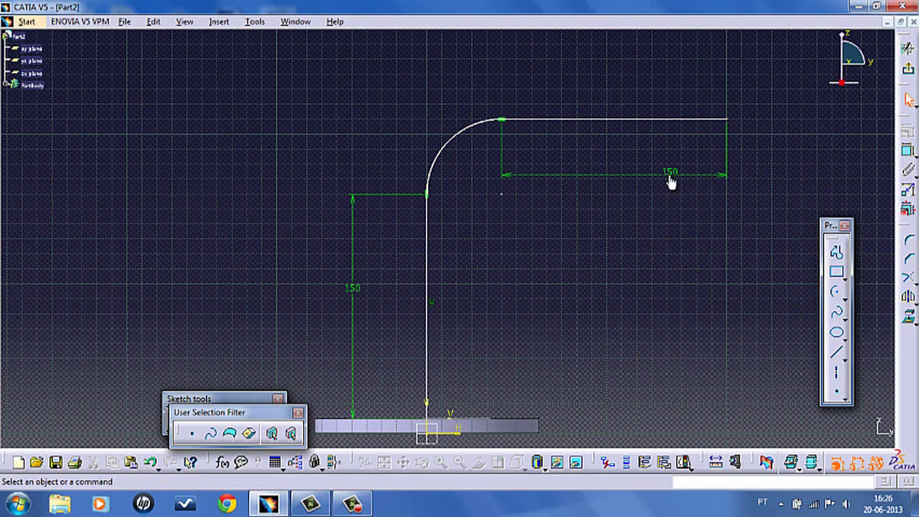
double_click(669, 174)
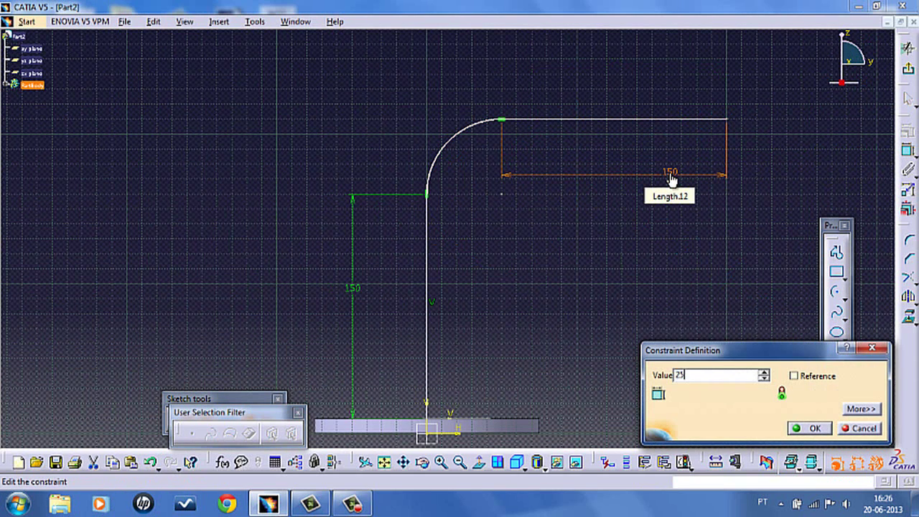
type("250")
left_click(807, 428)
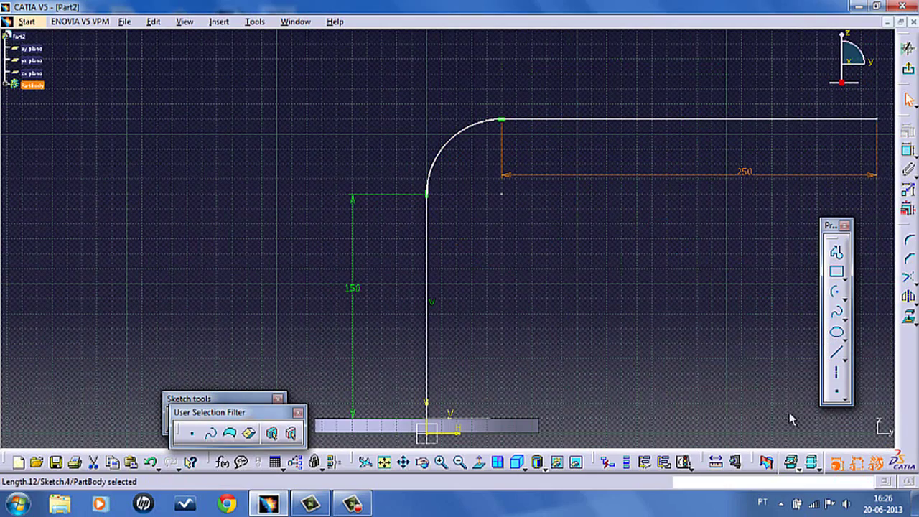
middle_click_drag(722, 294, 658, 256)
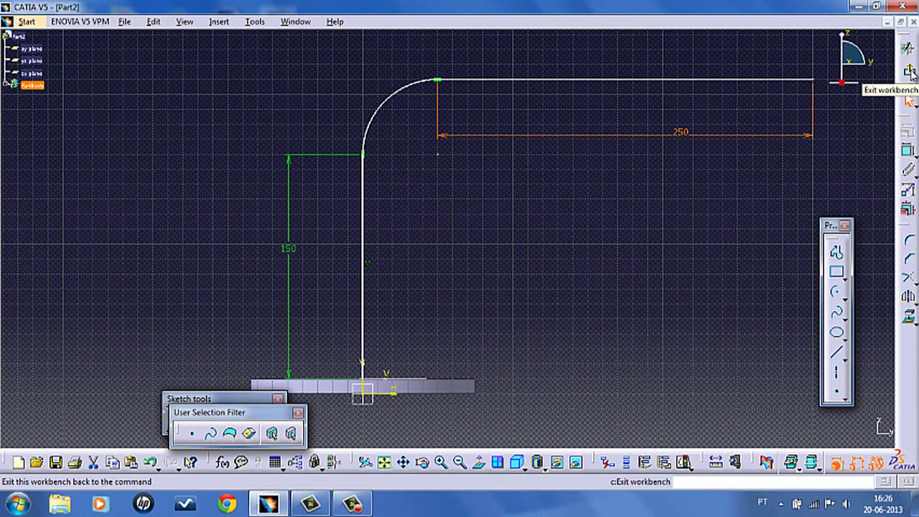
left_click(909, 71)
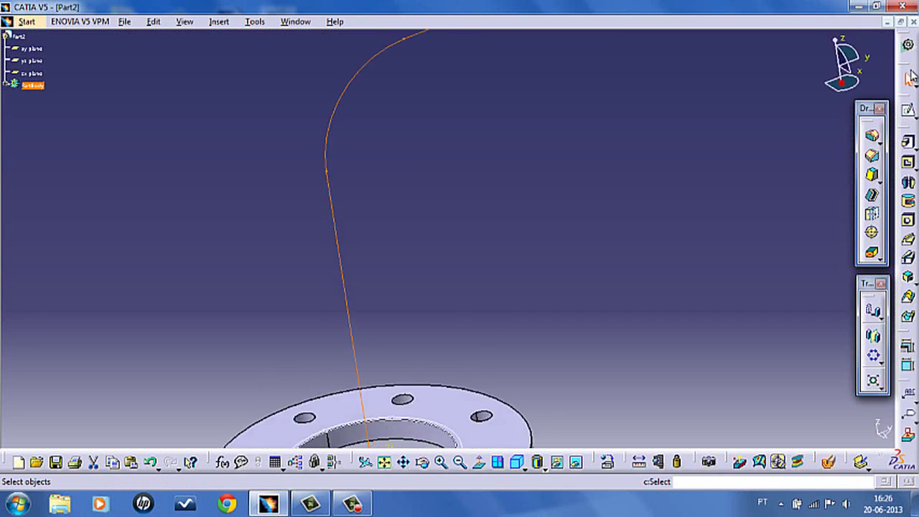
Create a rib by sweeping the concentric-circle profile along the bent path as centre curve, with Keep angle profile control
left_click(459, 462)
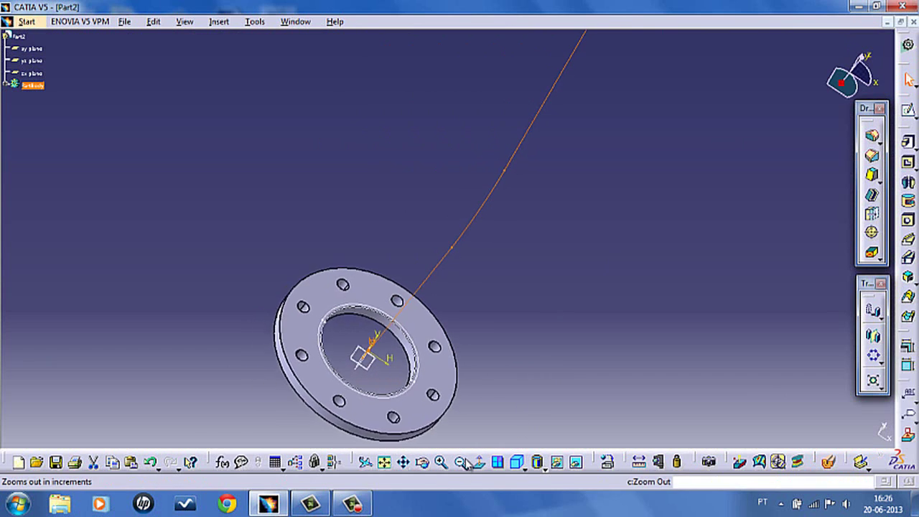
left_click(646, 314)
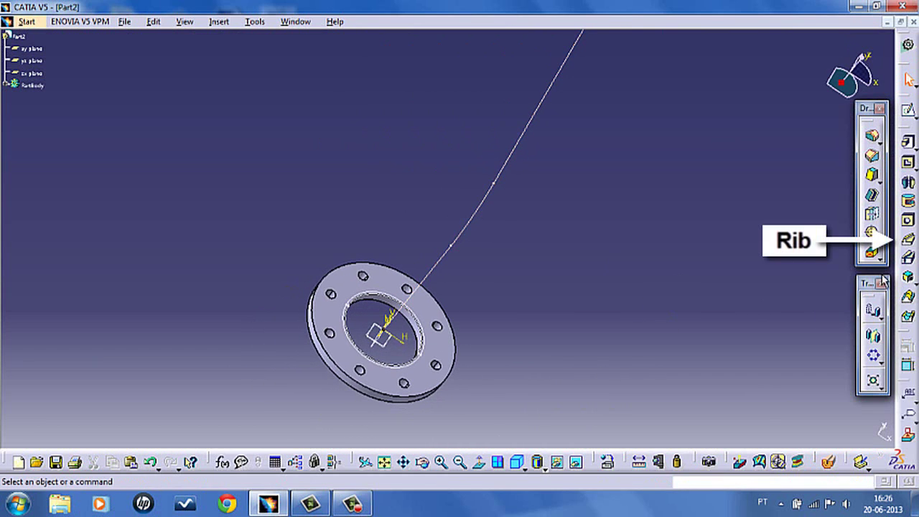
left_click(908, 244)
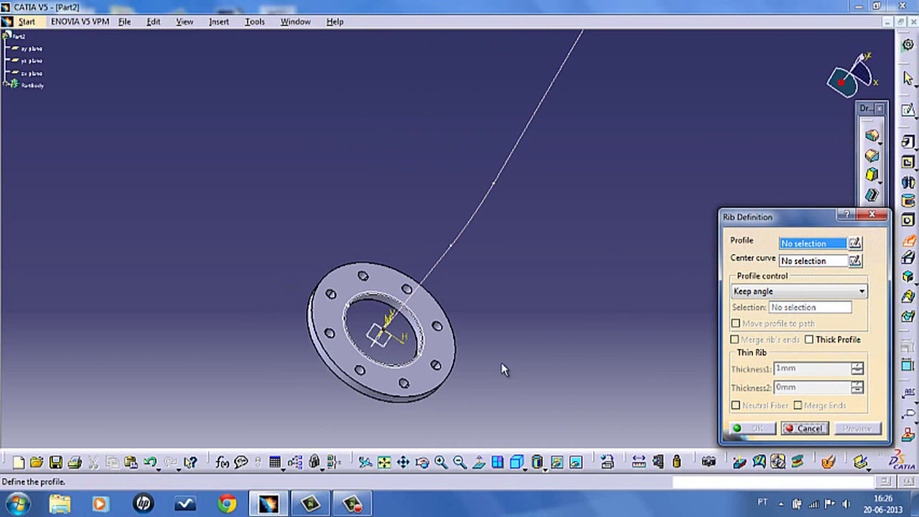
left_click(415, 362)
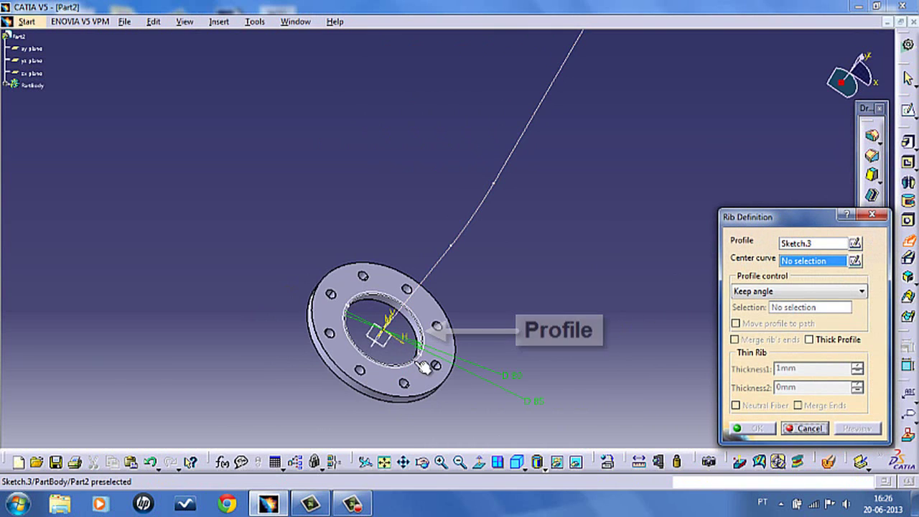
middle_click_drag(587, 251, 451, 274)
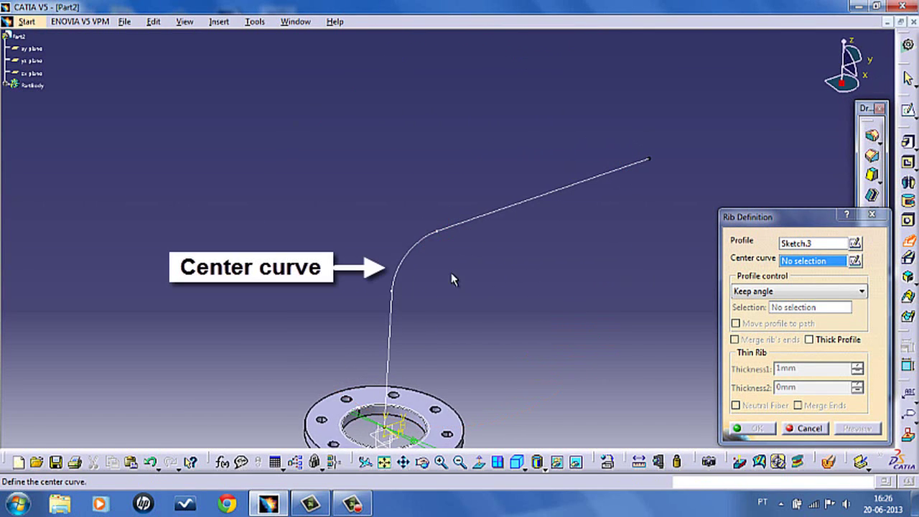
left_click(417, 257)
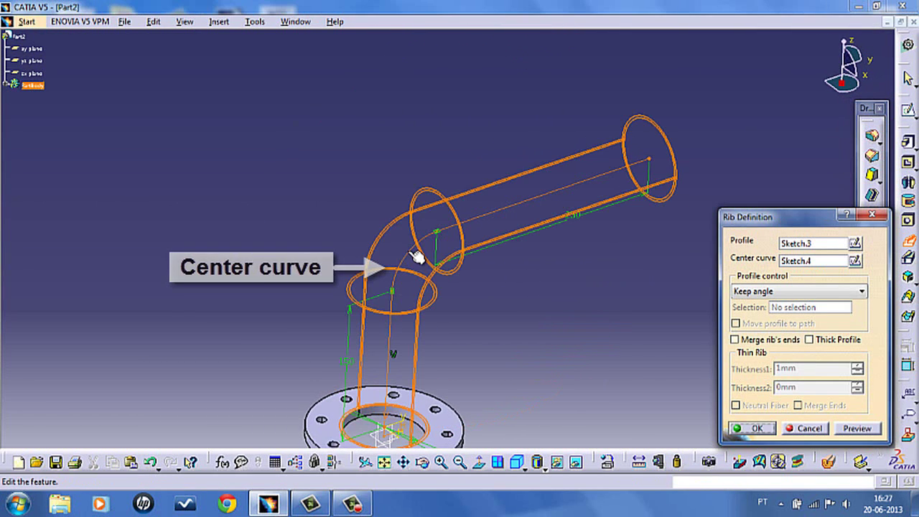
left_click(752, 429)
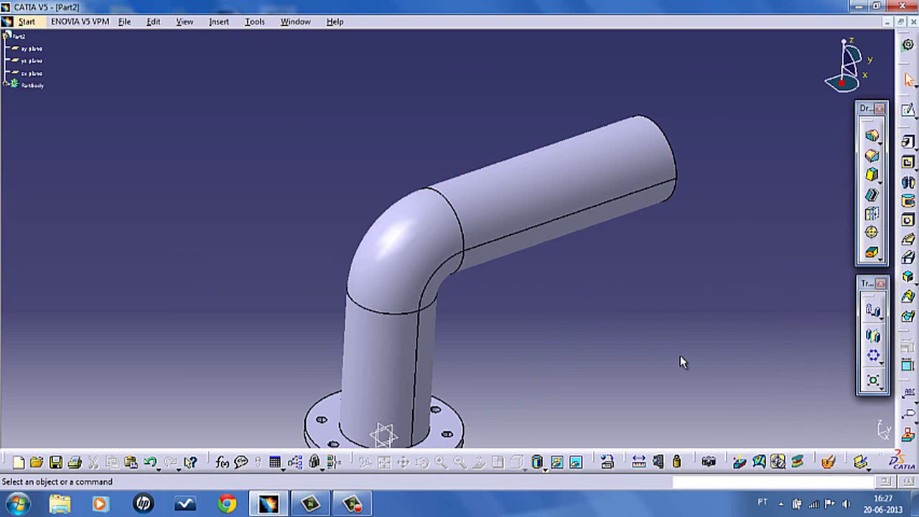
Start a sketch on the ring-shaped face at the pipe's free end
middle_click_drag(694, 351, 722, 275)
middle_click_drag(516, 292, 316, 302)
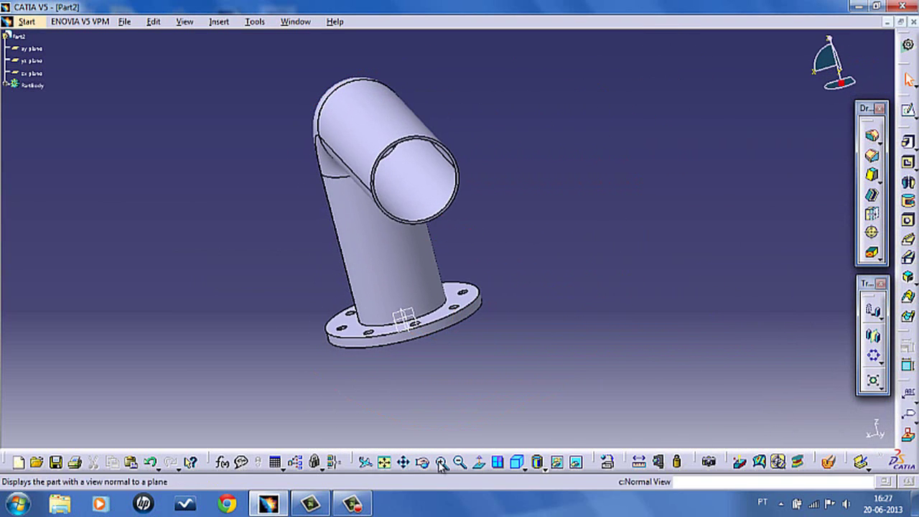
left_click(441, 462)
middle_click_drag(561, 224, 668, 377)
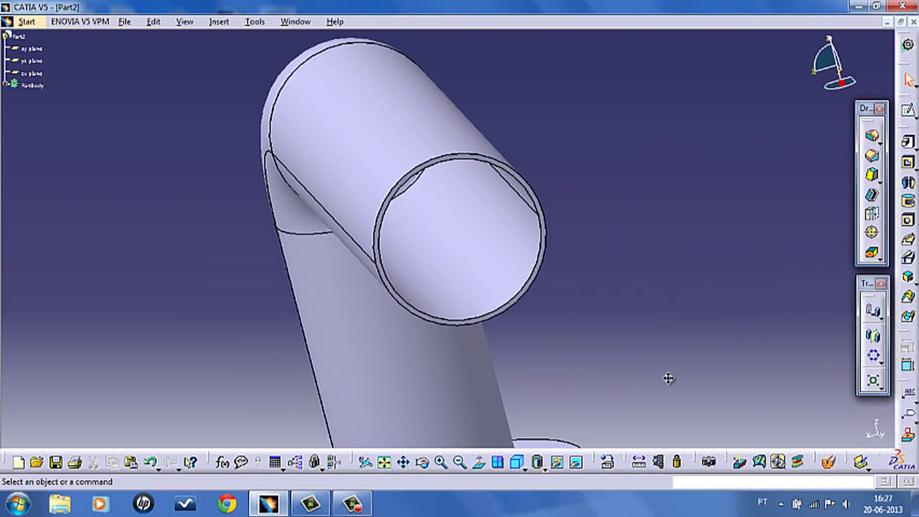
left_click(441, 462)
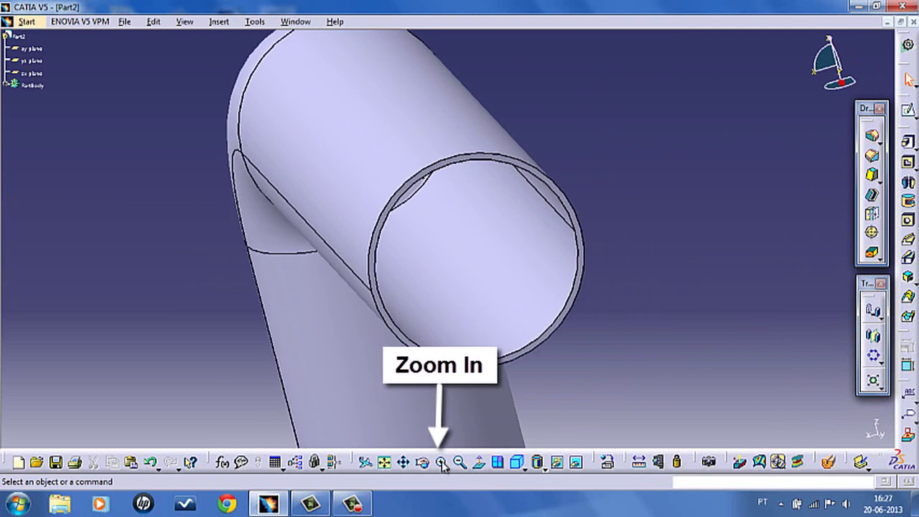
left_click(441, 463)
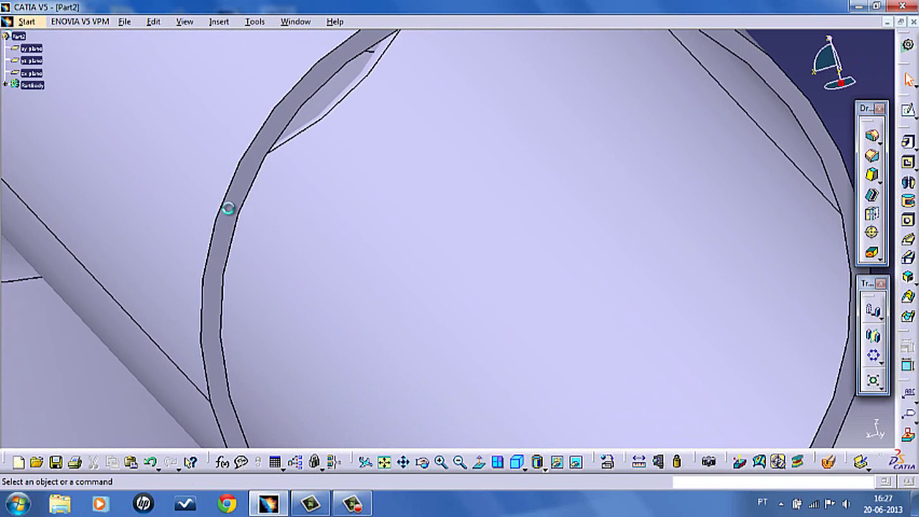
left_click(239, 212)
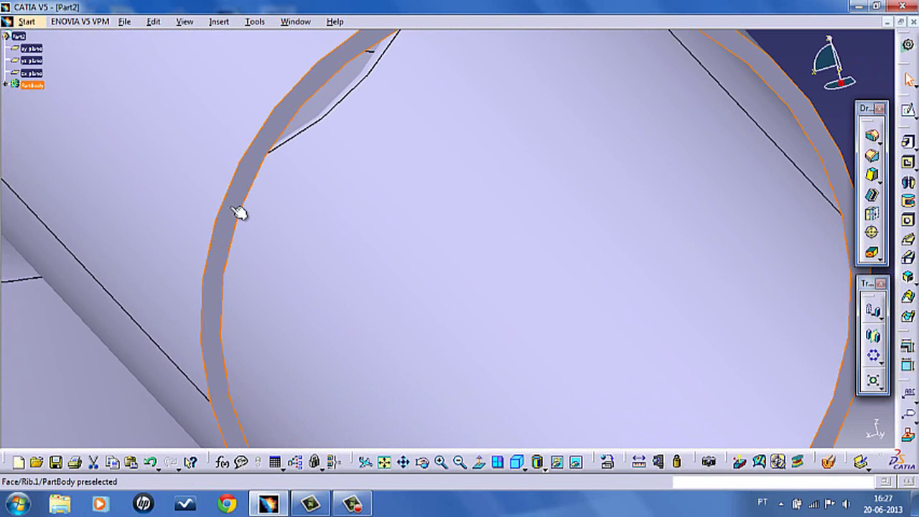
left_click(908, 109)
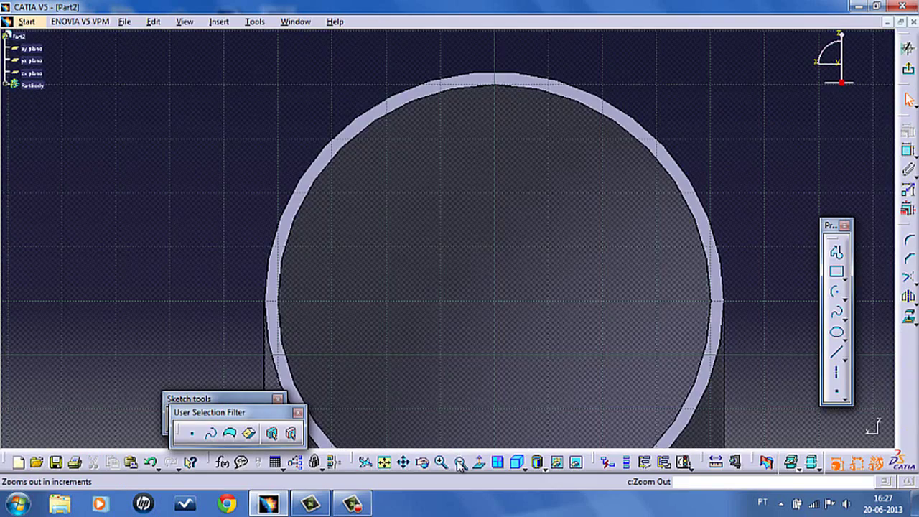
Draw a circle about 134 mm in diameter around the pipe's end, centred on the pipe opening
left_click(460, 462)
left_click(460, 462)
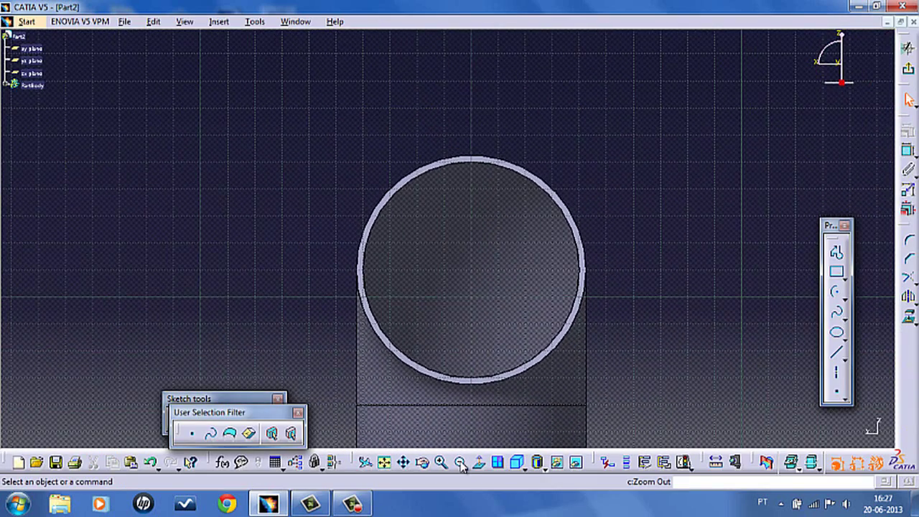
middle_click_drag(641, 350, 655, 288)
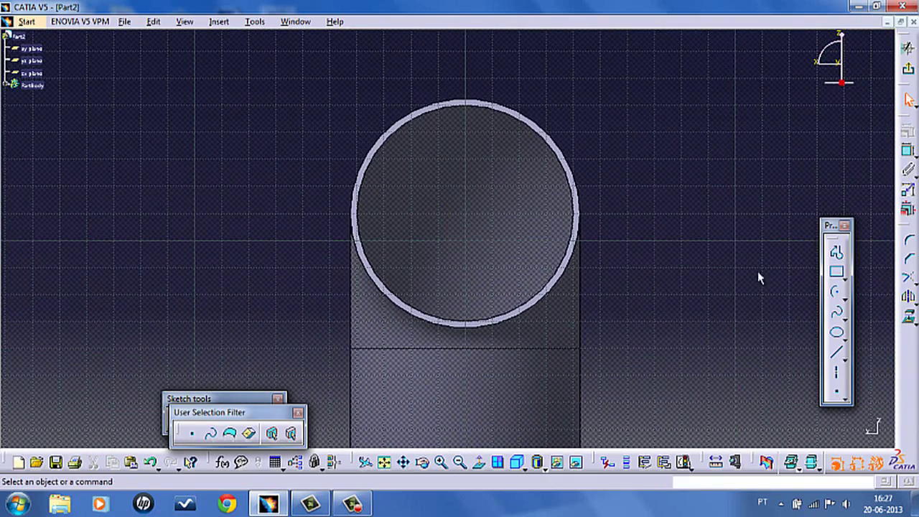
left_click(845, 298)
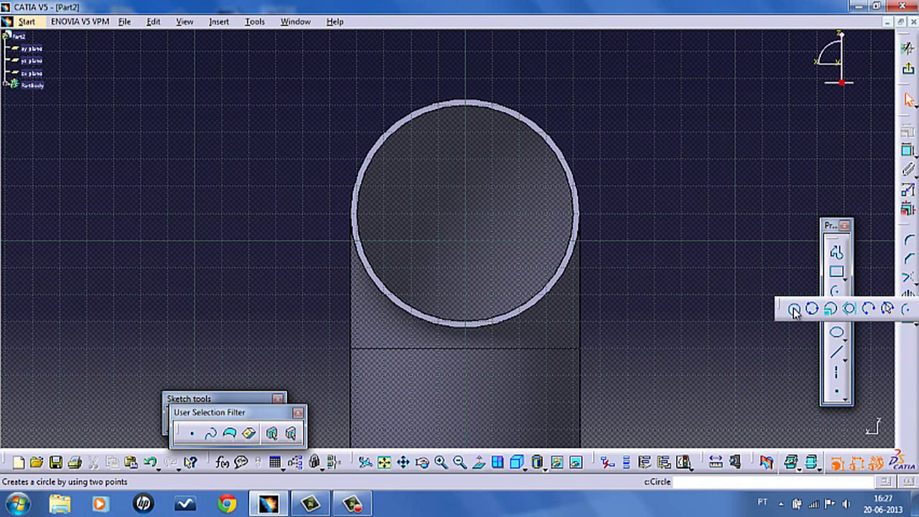
left_click(467, 213)
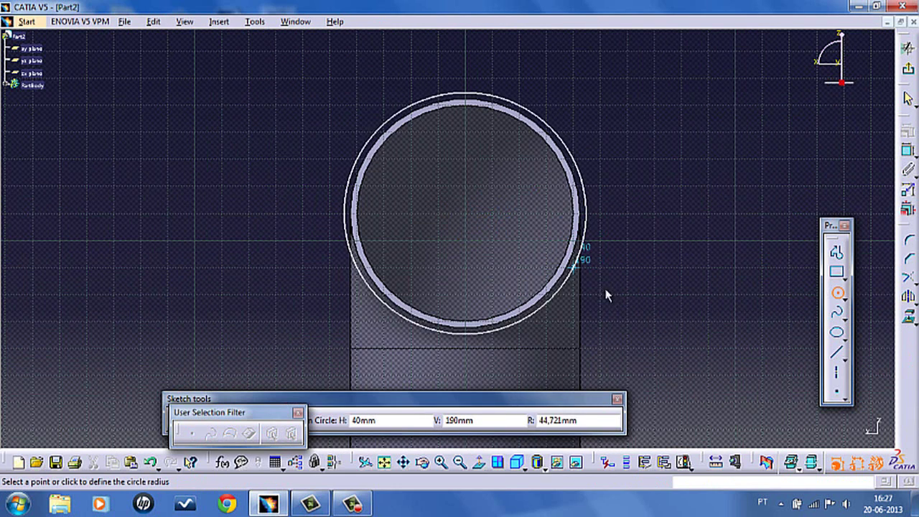
left_click(619, 295)
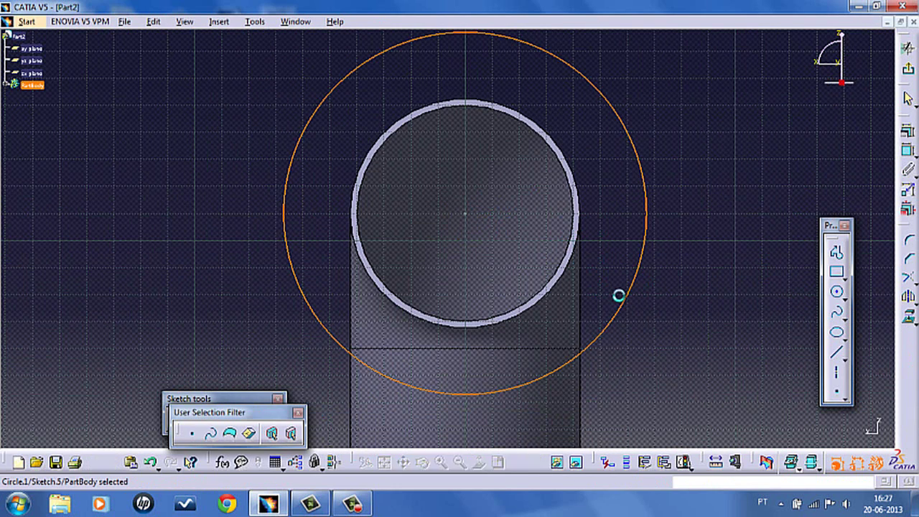
Constrain the circle to be concentric with the pipe's outer edge
left_click(585, 247, "ctrl")
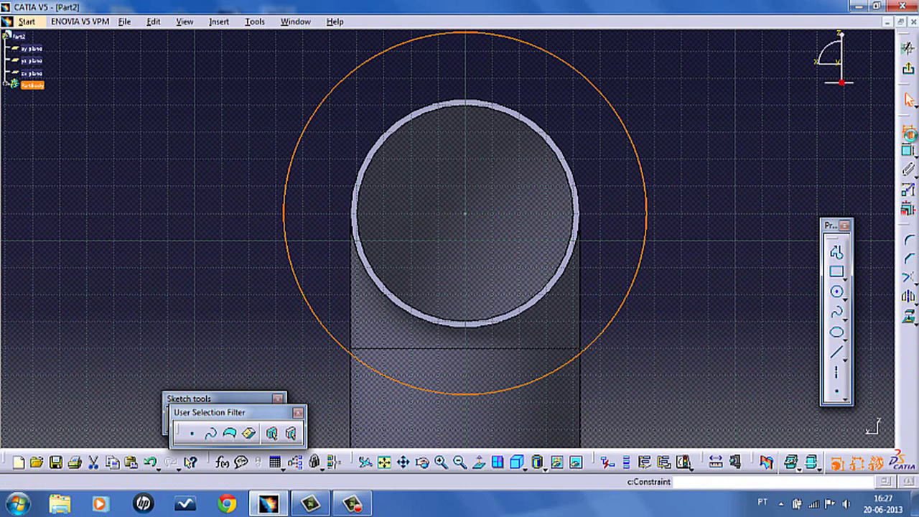
left_click(908, 131)
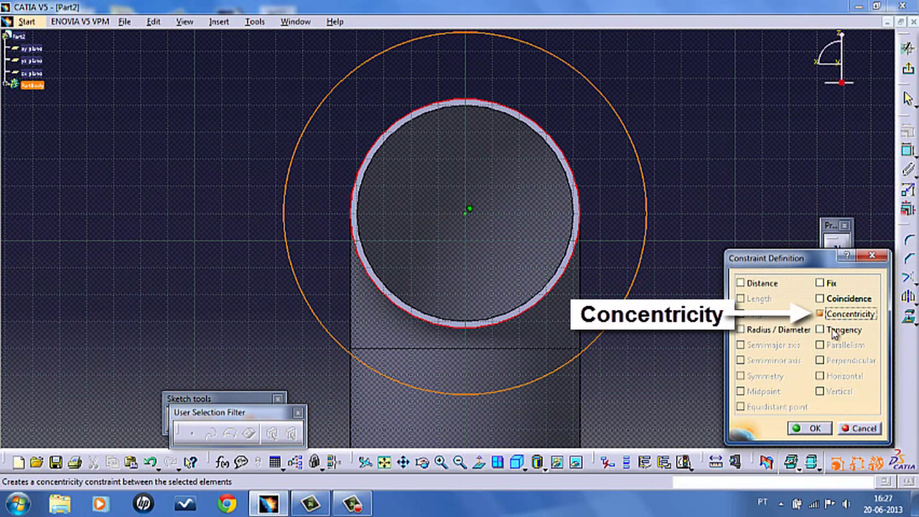
left_click(810, 428)
Constrain the outer circle's diameter to 150 mm
left_click(650, 261)
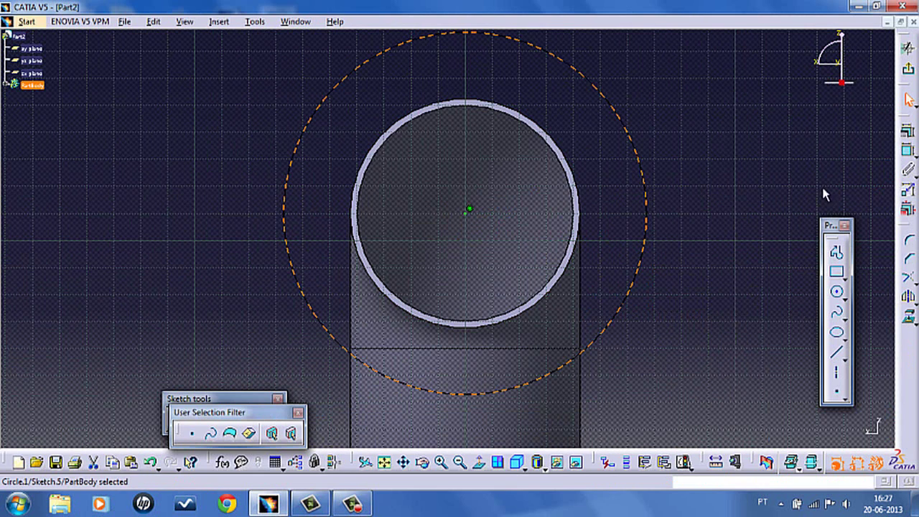
left_click(906, 169)
left_click(808, 187)
double_click(808, 187)
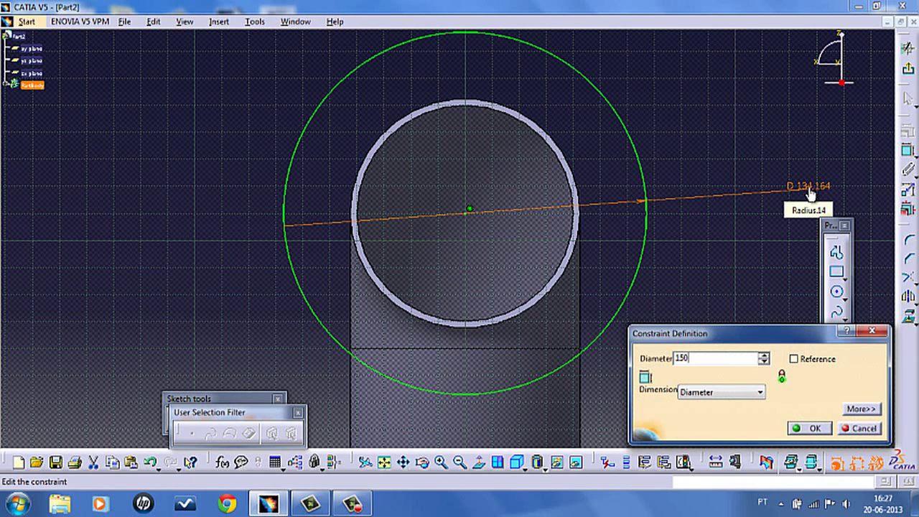
left_click(809, 428)
Draw a second circle about 28 mm in diameter from the same centre, inside the pipe opening
left_click(837, 293)
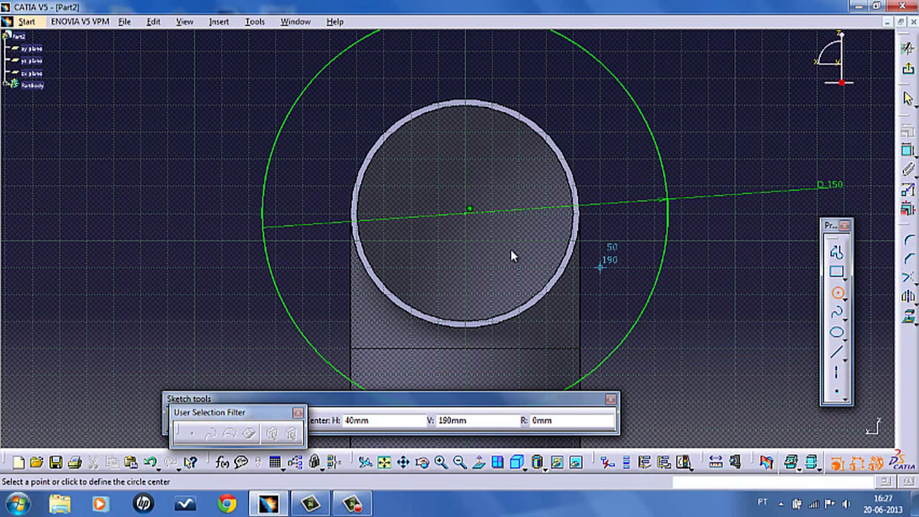
left_click(470, 209)
left_click(497, 237)
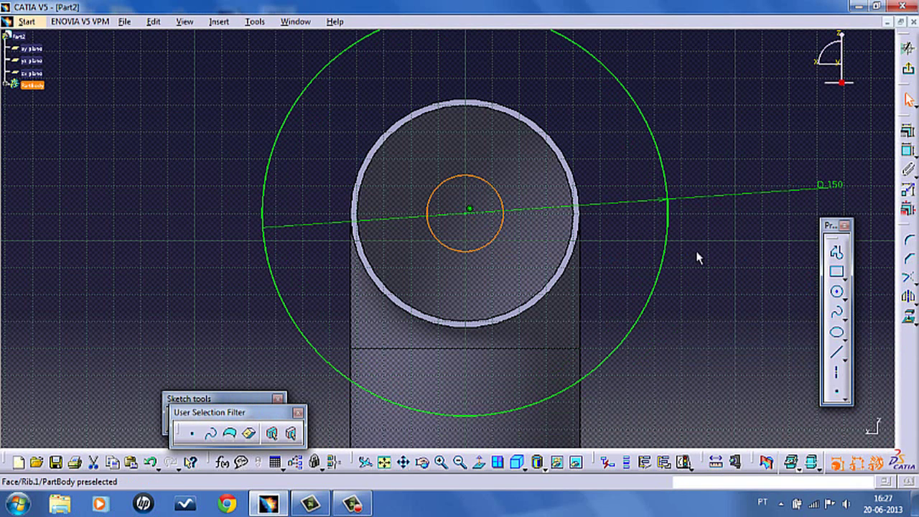
Constrain the inner circle's diameter to 80 mm and exit the flange sketch
left_click(906, 188)
left_click(771, 268)
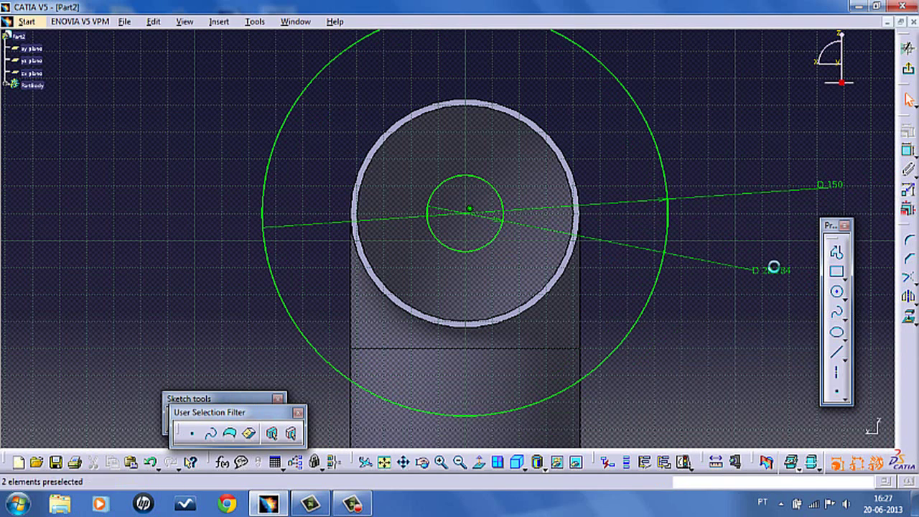
double_click(776, 271)
type("80")
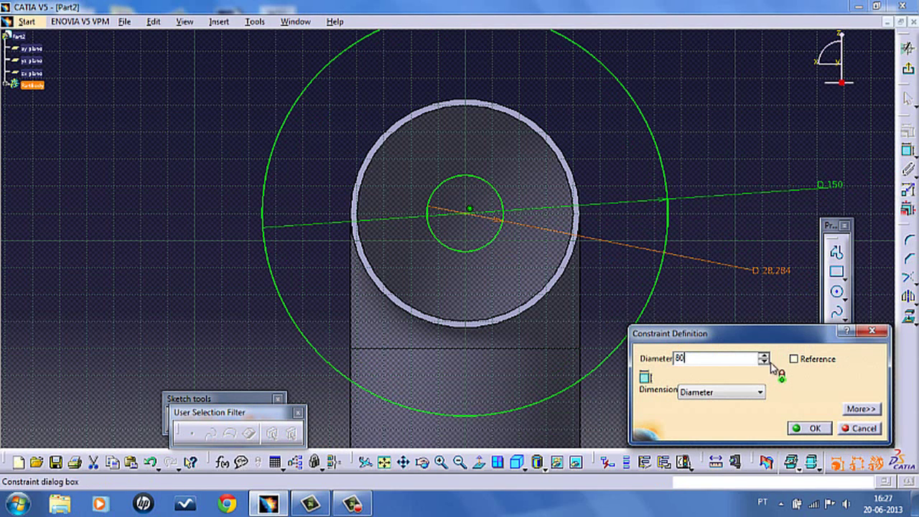
left_click(803, 427)
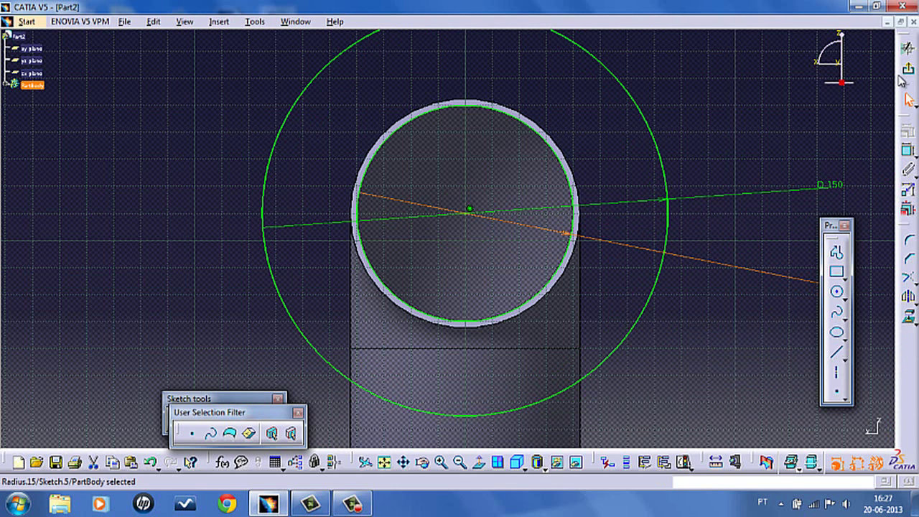
left_click(908, 67)
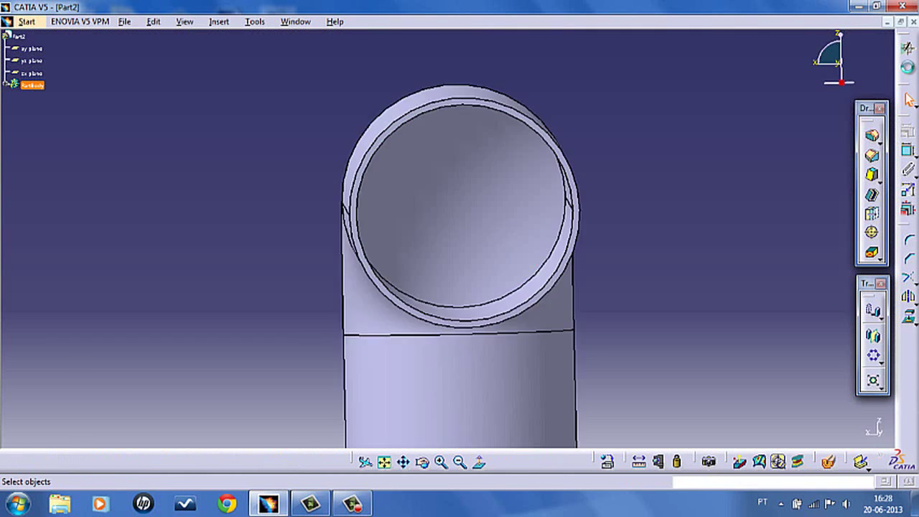
Pad the two-circle sketch by 10 mm outward from the pipe's end to form the second flange
left_click(909, 141)
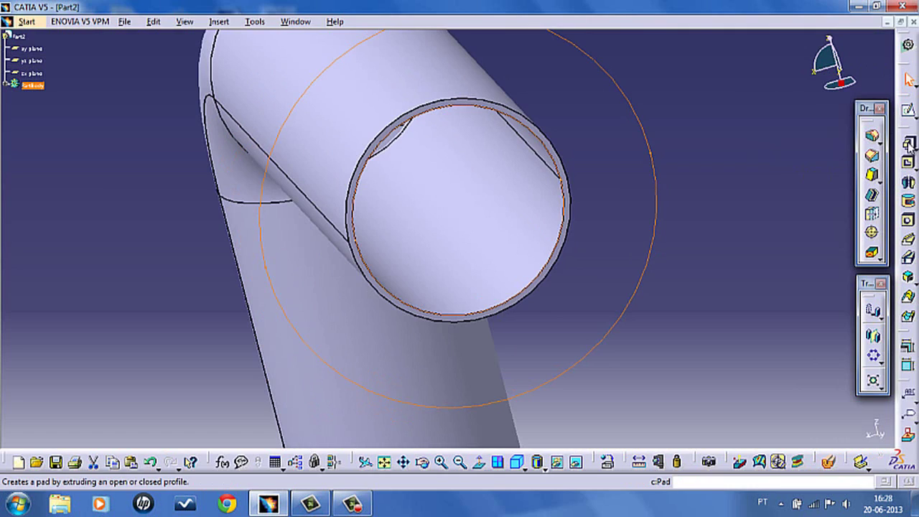
left_click(459, 462)
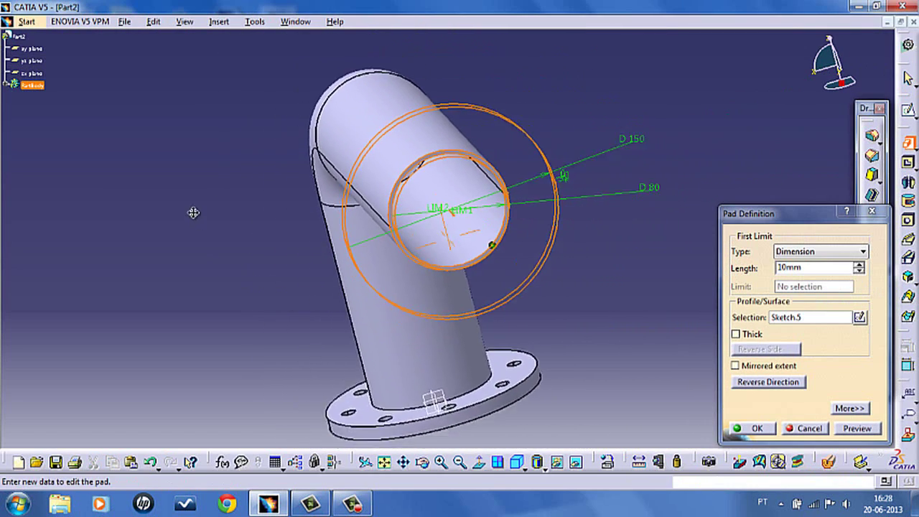
middle_click_drag(191, 208, 562, 321)
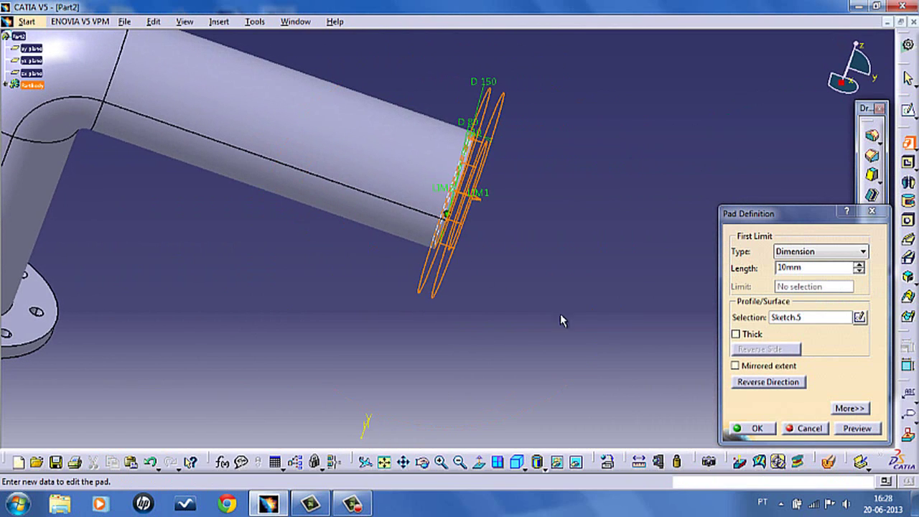
left_click(752, 429)
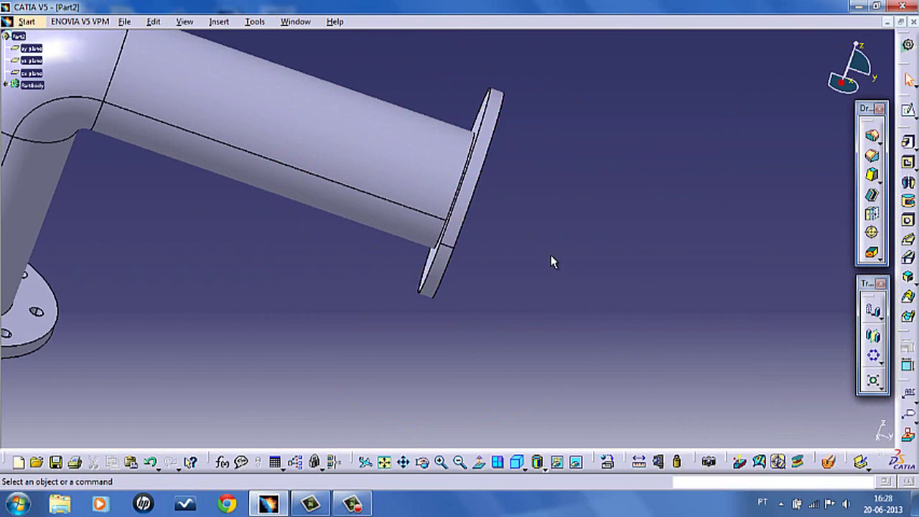
Start a sketch on the second flange's outer face
middle_click_drag(551, 257, 488, 118)
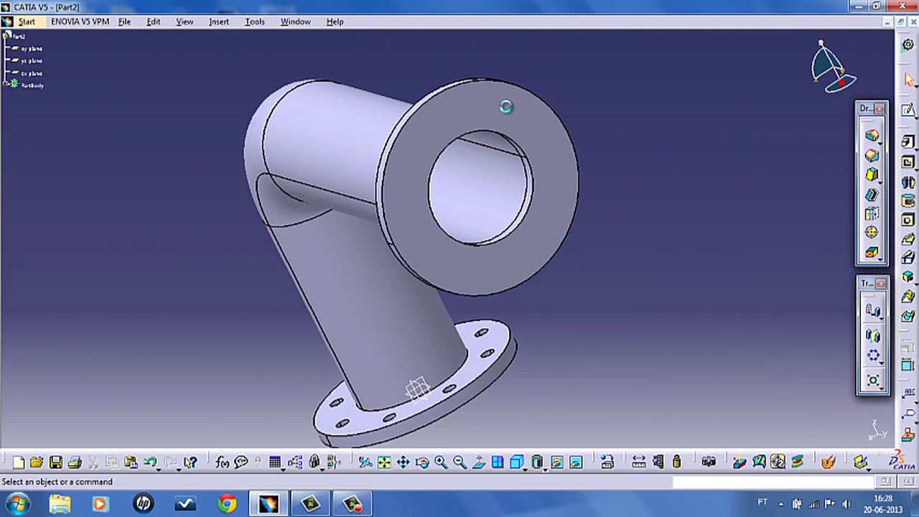
left_click(521, 112)
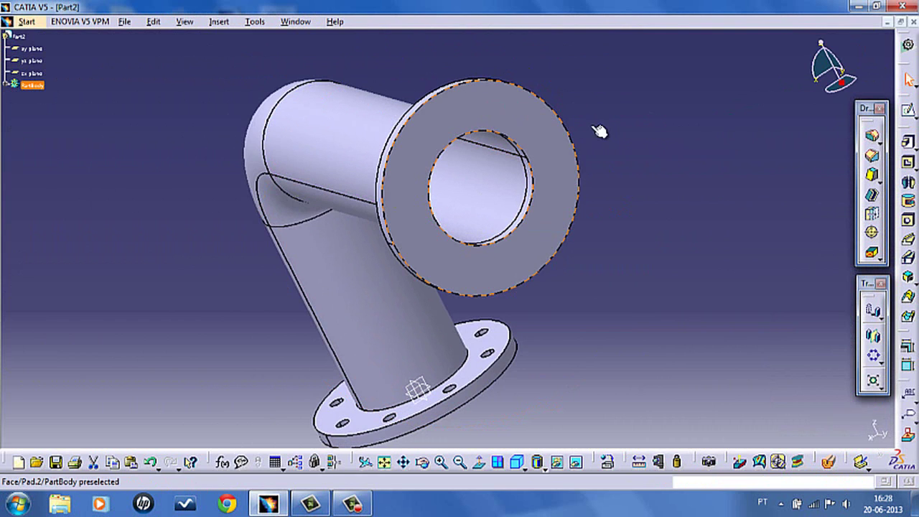
left_click(907, 114)
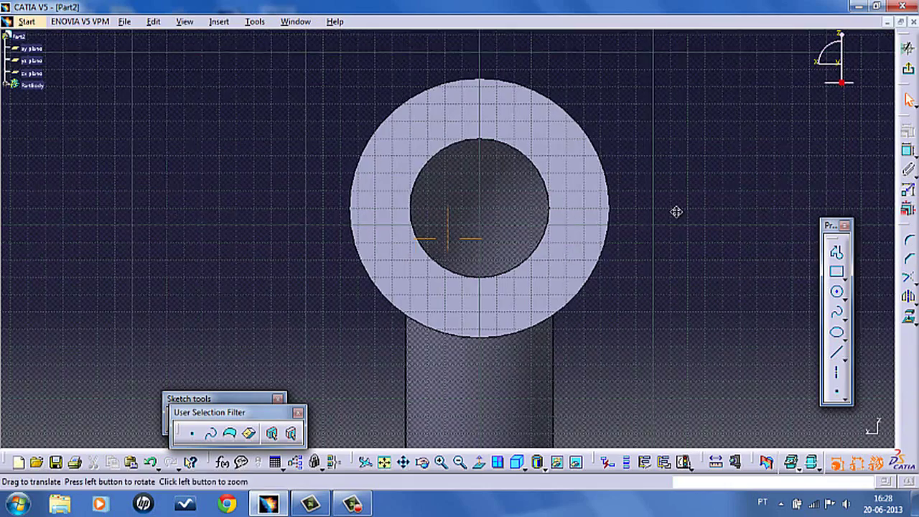
Draw a helper circle centred in the second flange's bore and make it coincident with the bore edge
middle_click_drag(676, 212, 648, 209)
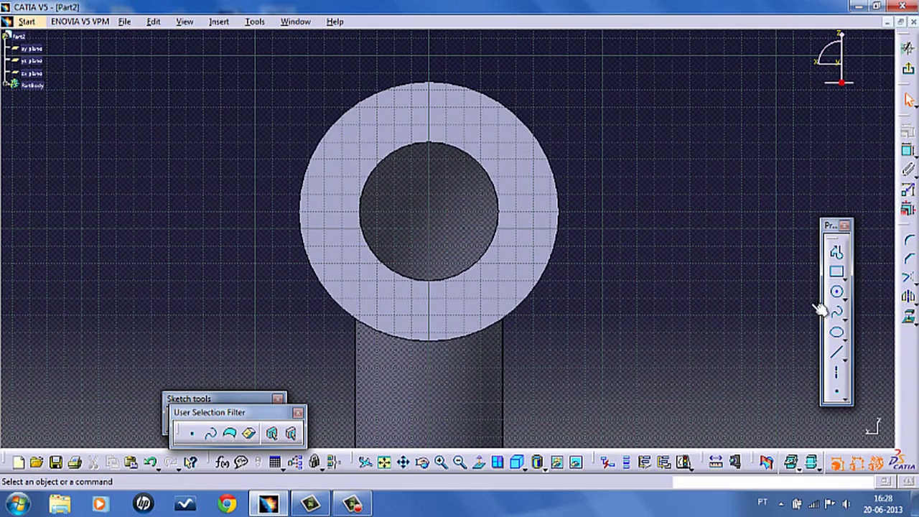
left_click(836, 291)
left_click(429, 211)
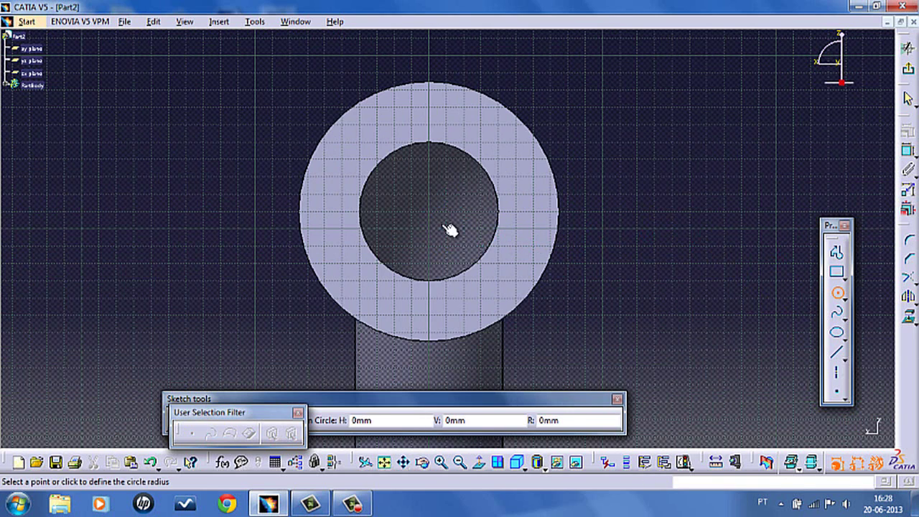
left_click(446, 229)
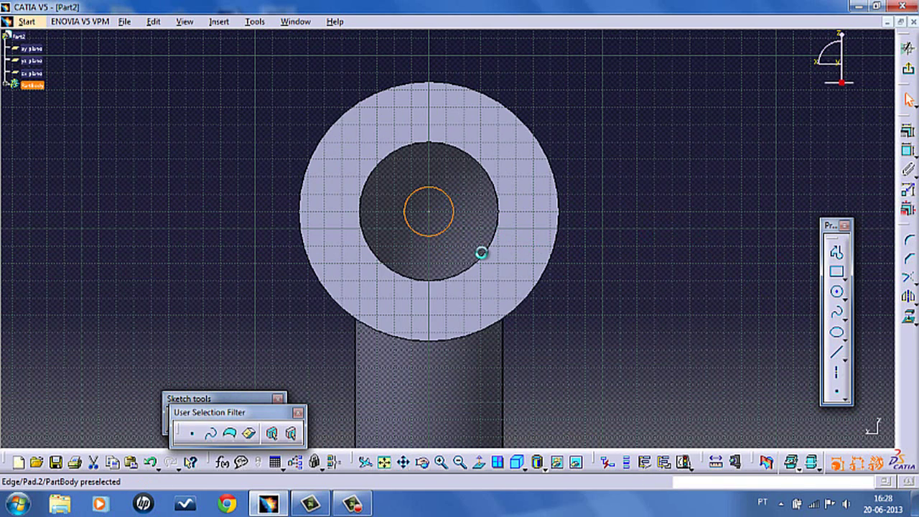
left_click(481, 252, "ctrl")
left_click(907, 149)
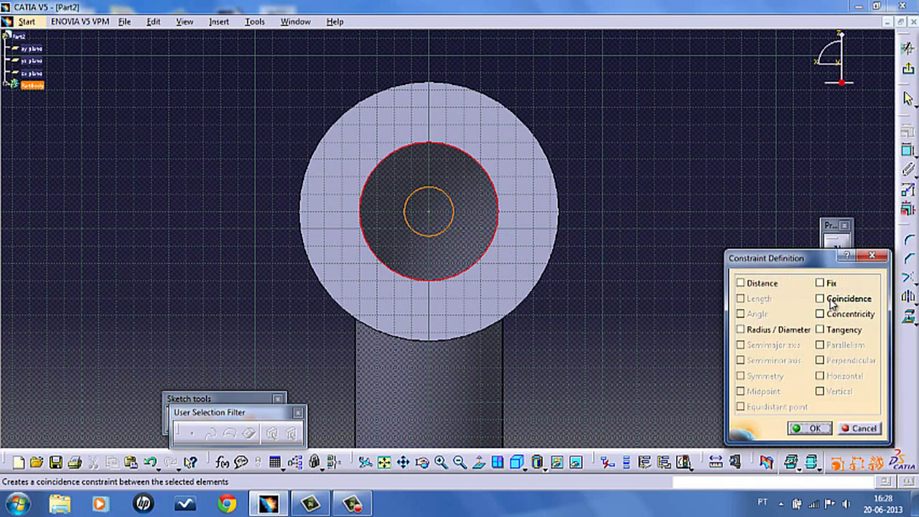
left_click(820, 298)
left_click(814, 429)
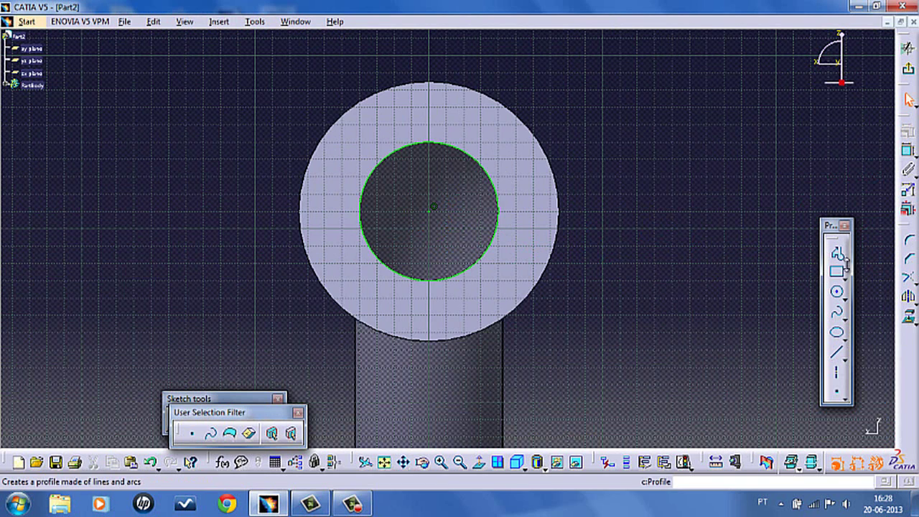
Draw a circle about 20 mm in diameter on the flange face, about 60 mm directly above the bore's centre
left_click(837, 292)
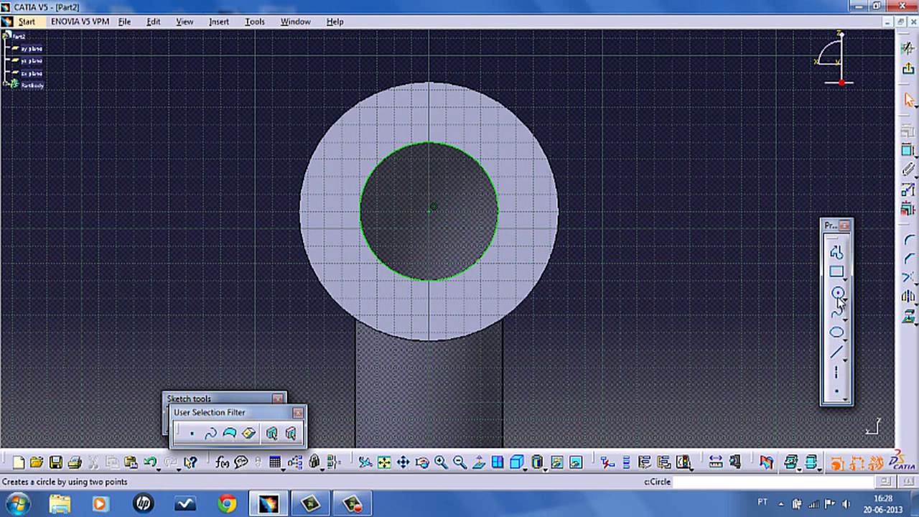
left_click(434, 102)
left_click(440, 123)
left_click(614, 183)
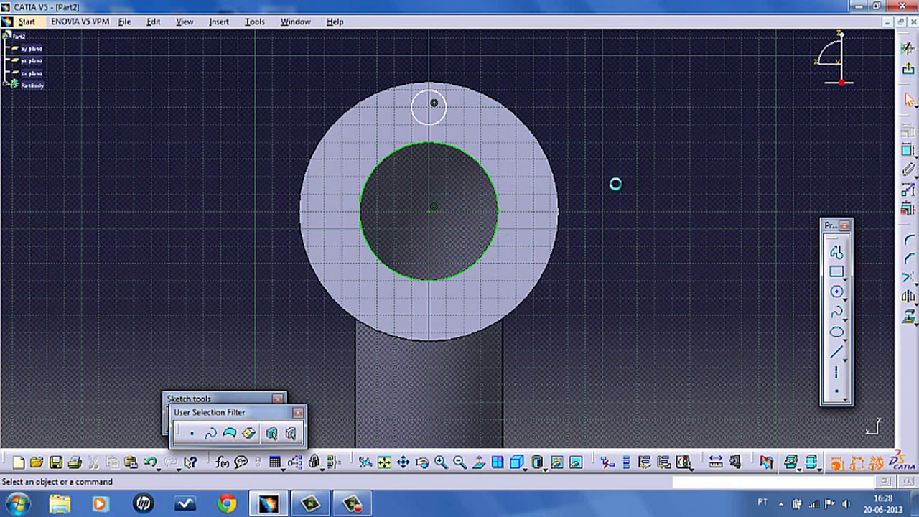
Dimension the vertical distance between the small circle's centre and the bore's centre
left_click(434, 105)
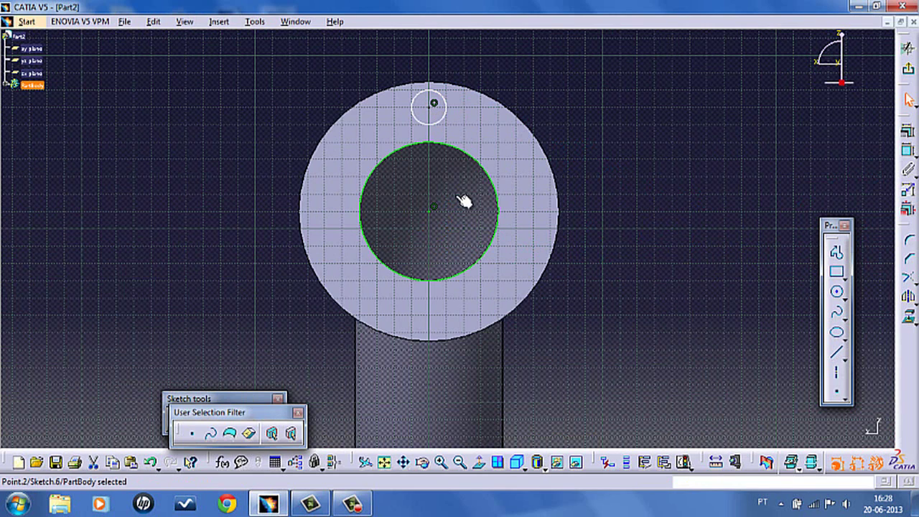
left_click(433, 209, "ctrl")
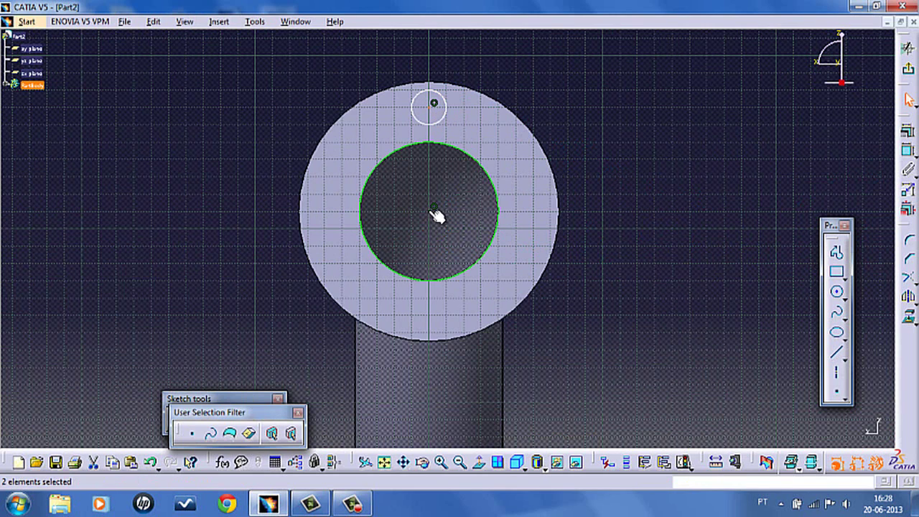
left_click(908, 149)
left_click(756, 185)
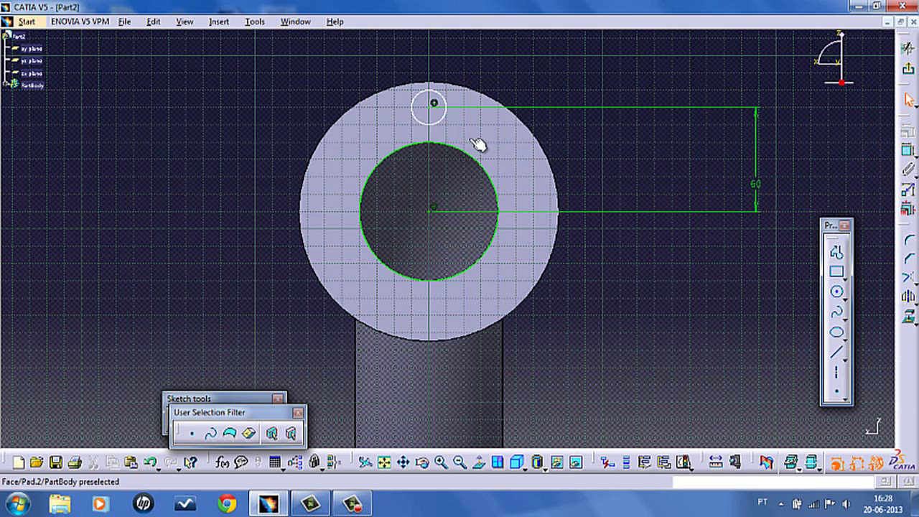
Constrain the small circle's diameter to 10 mm
left_click(444, 115)
left_click(908, 149)
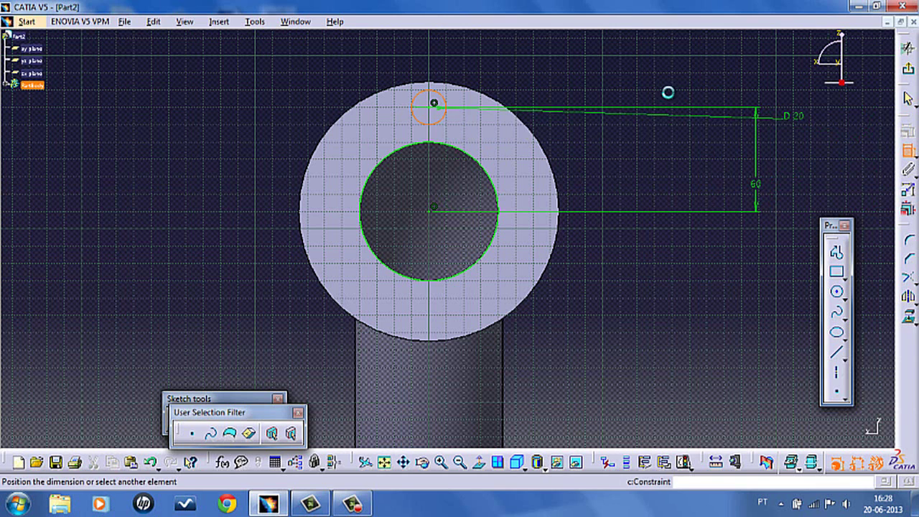
left_click(632, 84)
double_click(633, 85)
type("10")
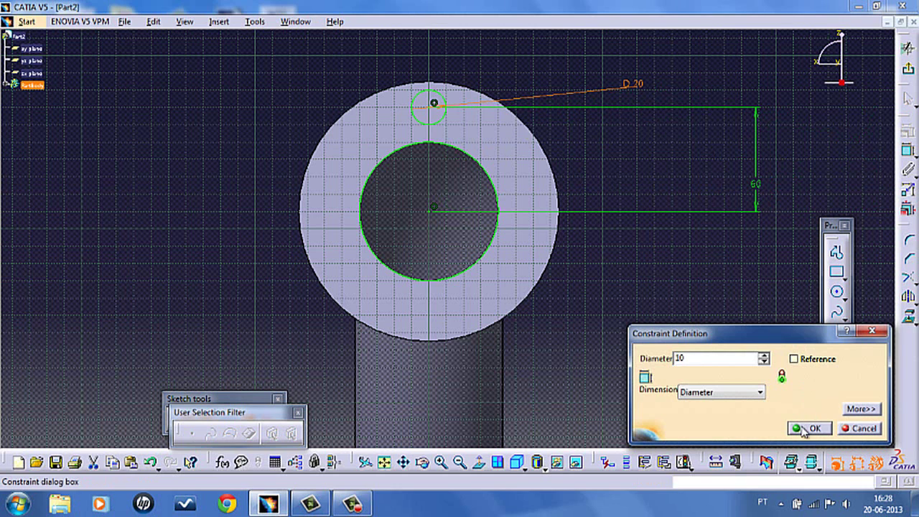
left_click(803, 429)
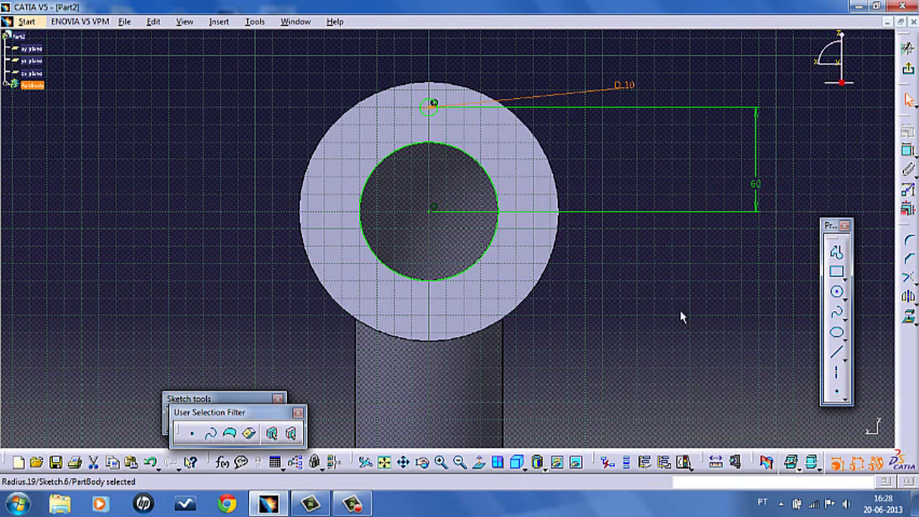
Delete the helper circle on the bore edge and the centre-to-centre distance dimension
left_click(494, 235)
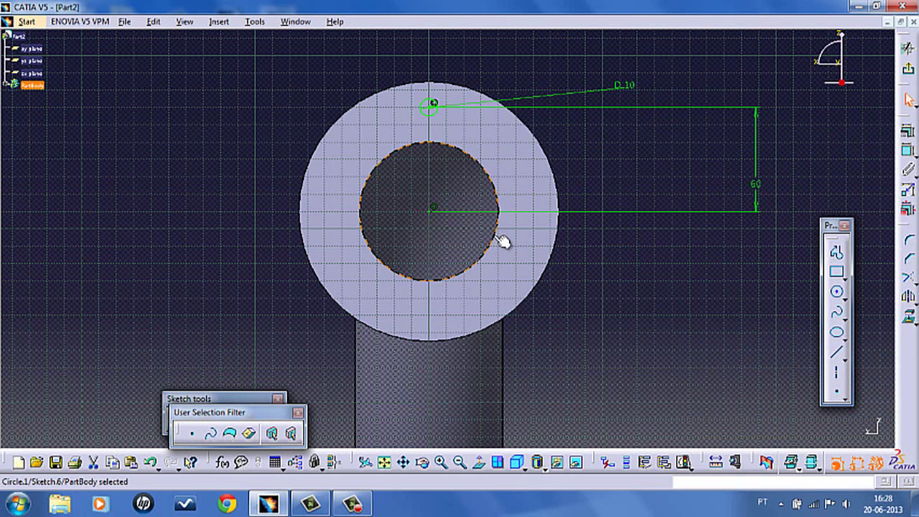
left_click(506, 242)
left_click(756, 190)
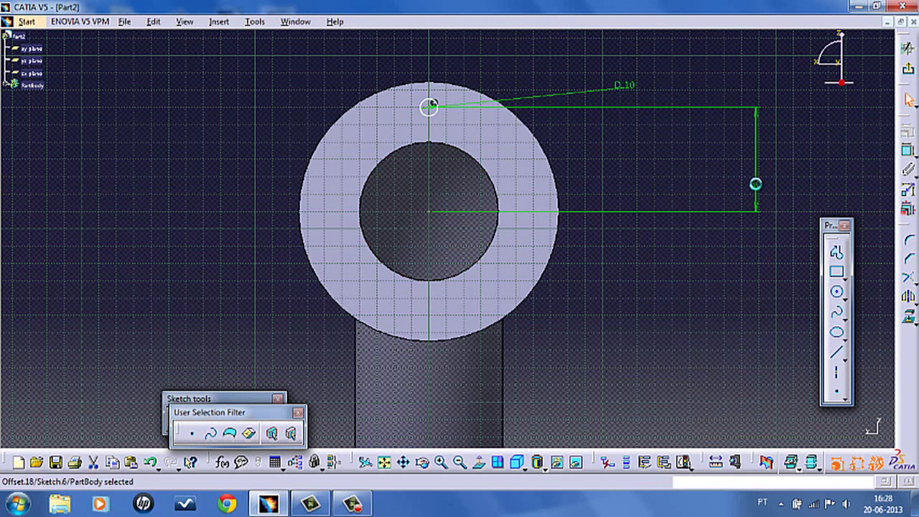
key("Delete")
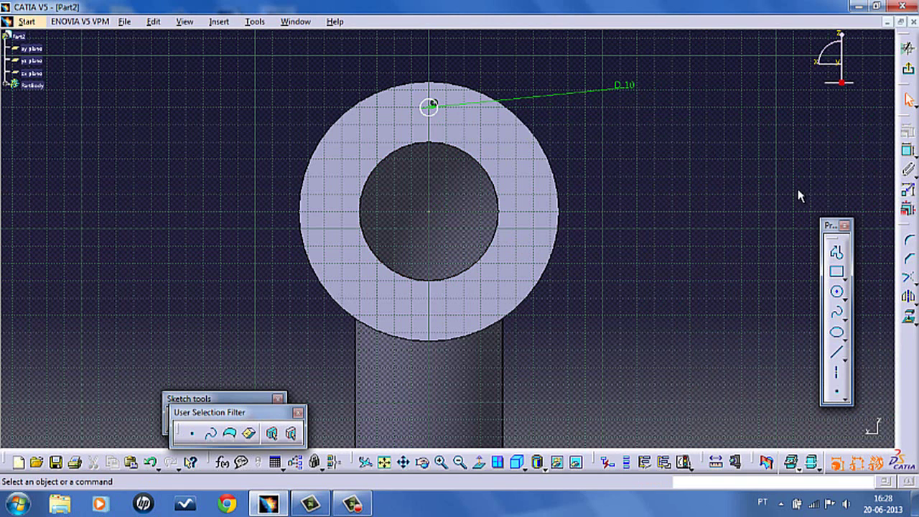
Exit the sketch and cut the 10 mm circle through the second flange as a pocket
left_click(910, 69)
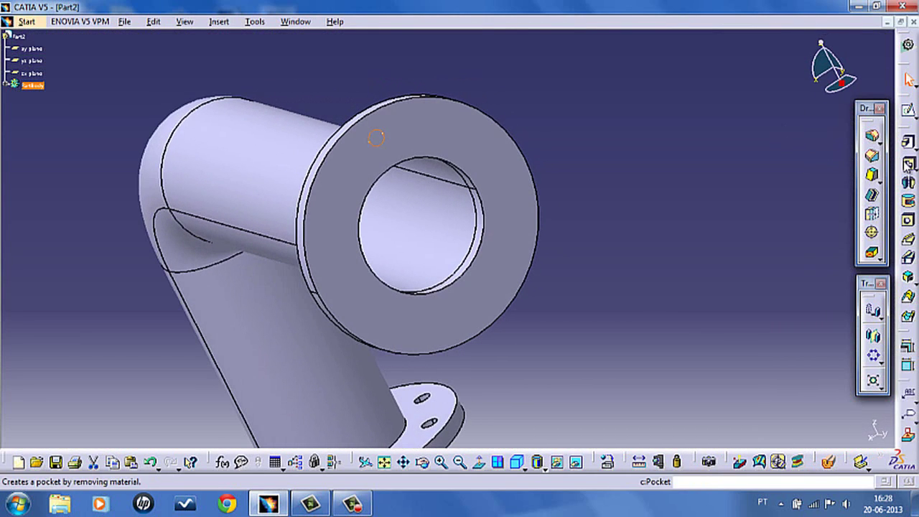
left_click(908, 163)
left_click(757, 428)
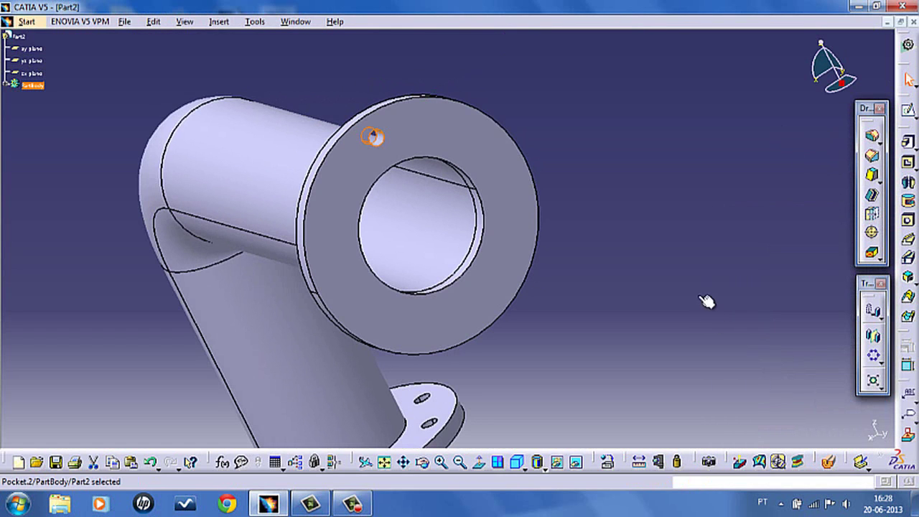
left_click(674, 186)
Pattern the bolt hole circularly with 8 instances at 45° angular spacing, using the second flange's outer rim face as the reference
left_click(442, 461)
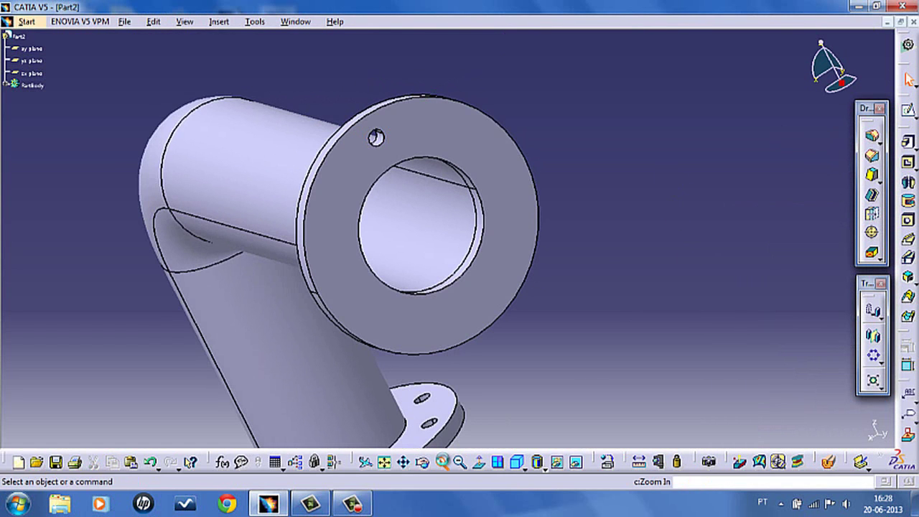
middle_click_drag(715, 287, 758, 387)
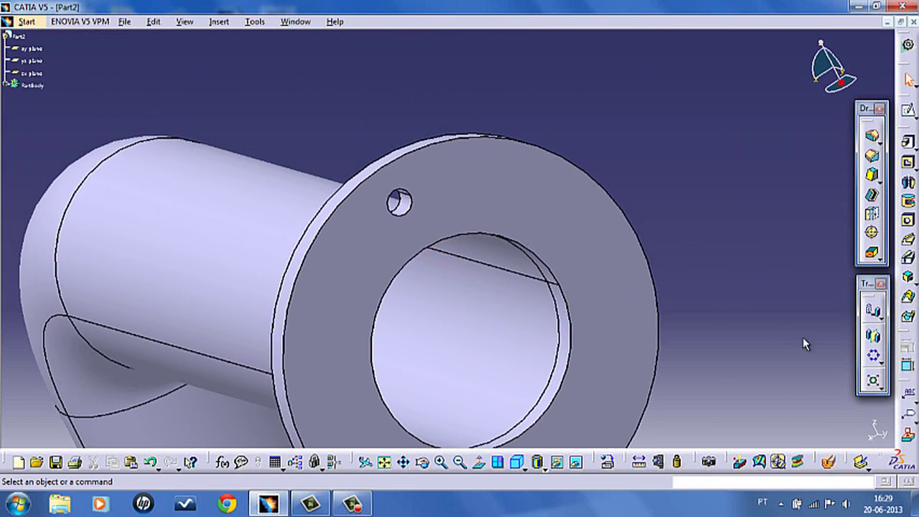
left_click(873, 355)
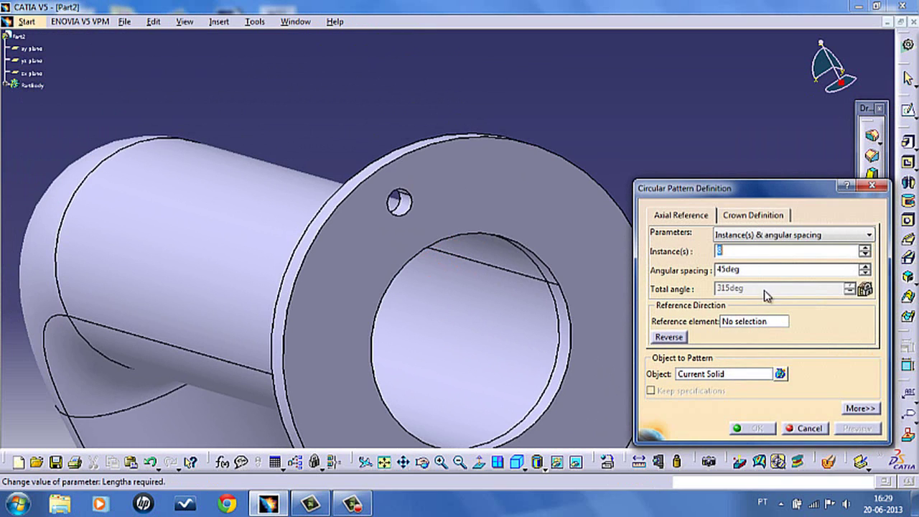
left_click(721, 374)
left_click(408, 206)
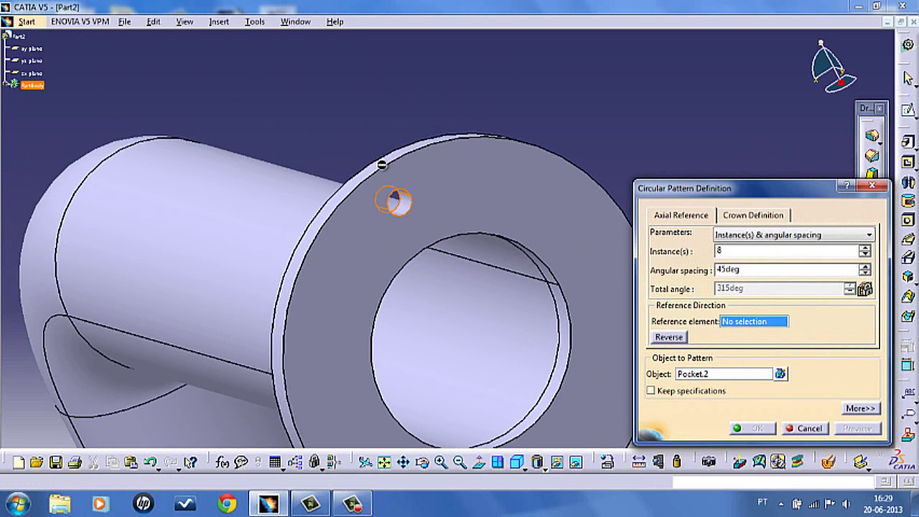
left_click(323, 214)
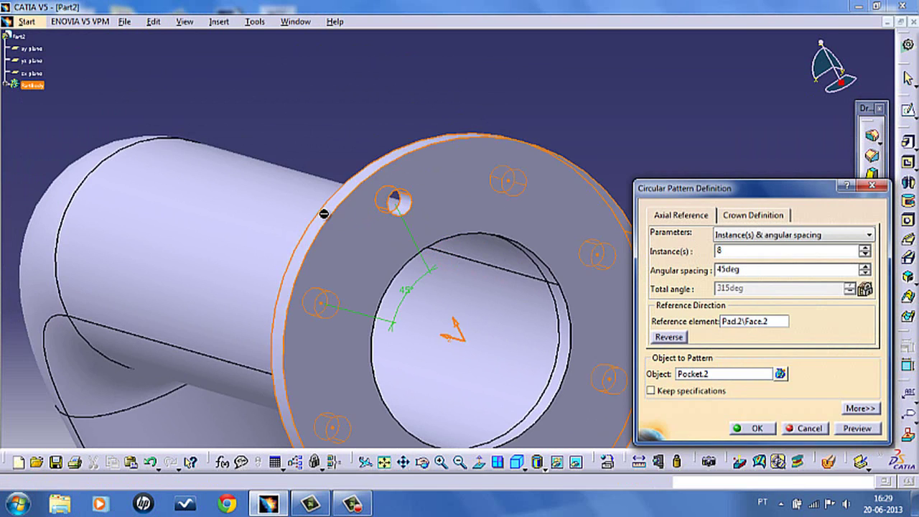
left_click(758, 428)
Apply a material from the Painting family of the Default Material Catalog to the whole part body
middle_click_drag(743, 354, 718, 197)
left_click(459, 461)
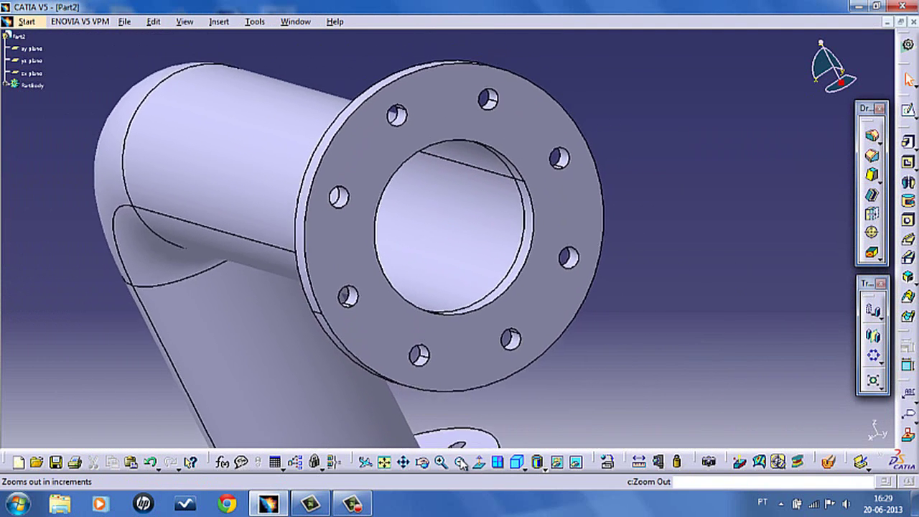
middle_click_drag(580, 407, 586, 377)
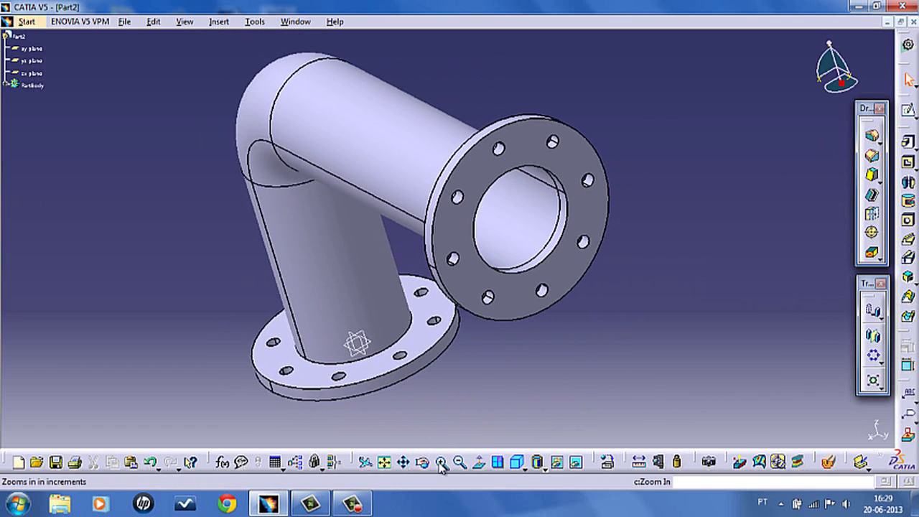
middle_click_drag(565, 380, 569, 387)
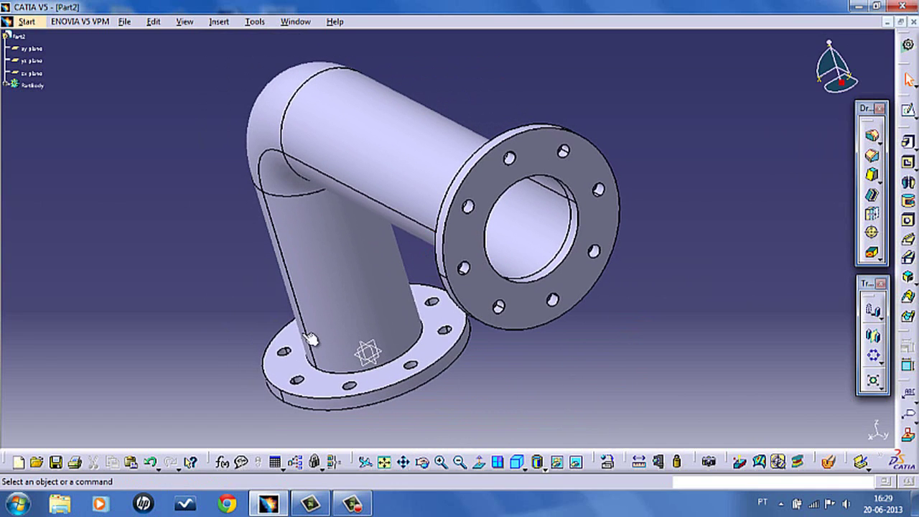
left_click(33, 86)
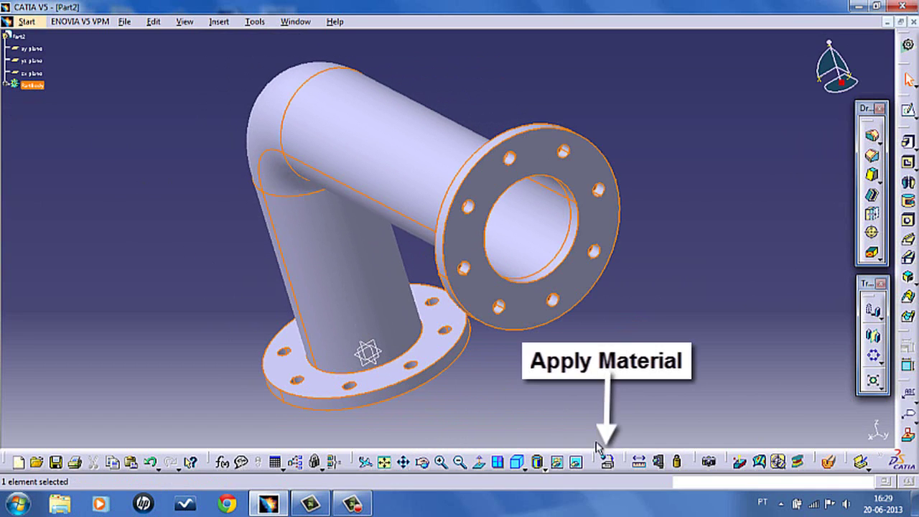
left_click(606, 460)
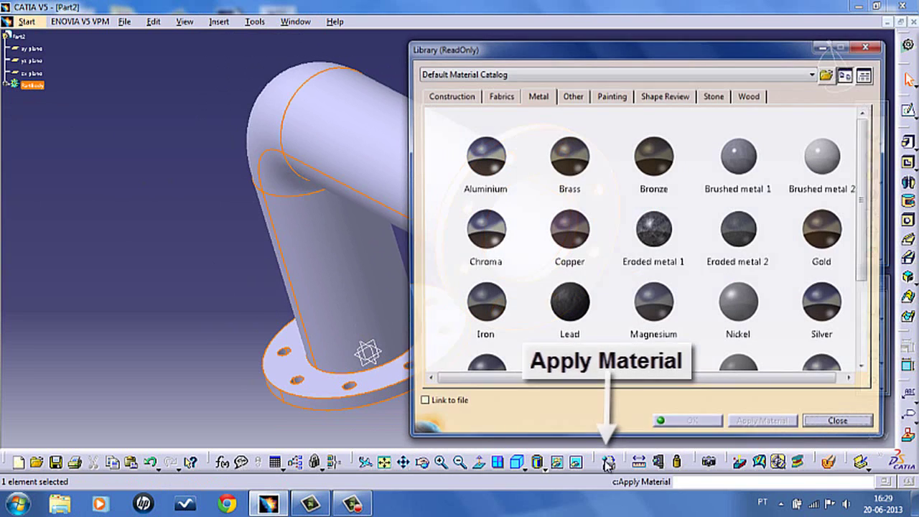
left_click(609, 95)
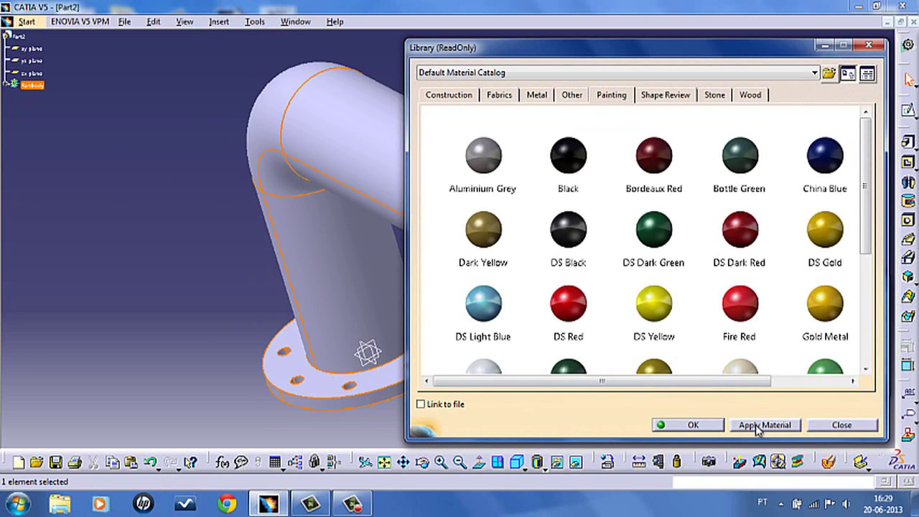
left_click(690, 425)
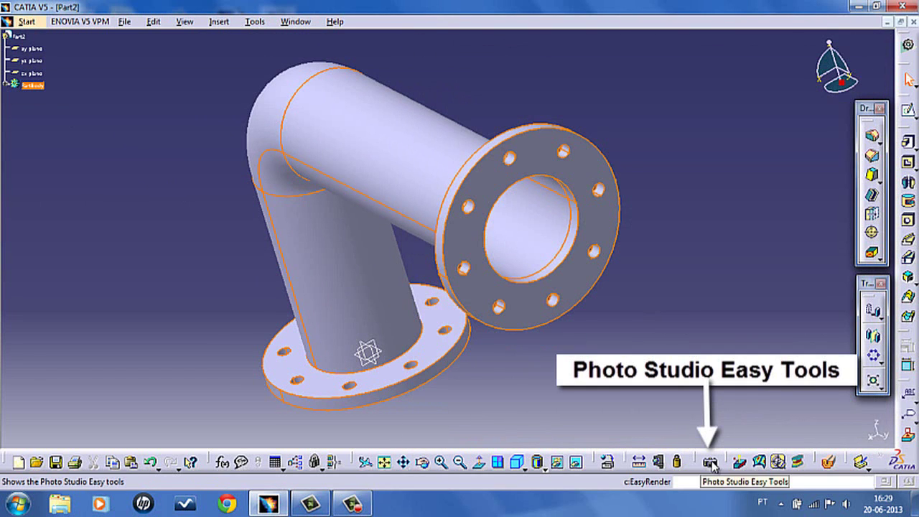
Render an image of the flanged pipe with Photo Studio Easy Tools
left_click(711, 462)
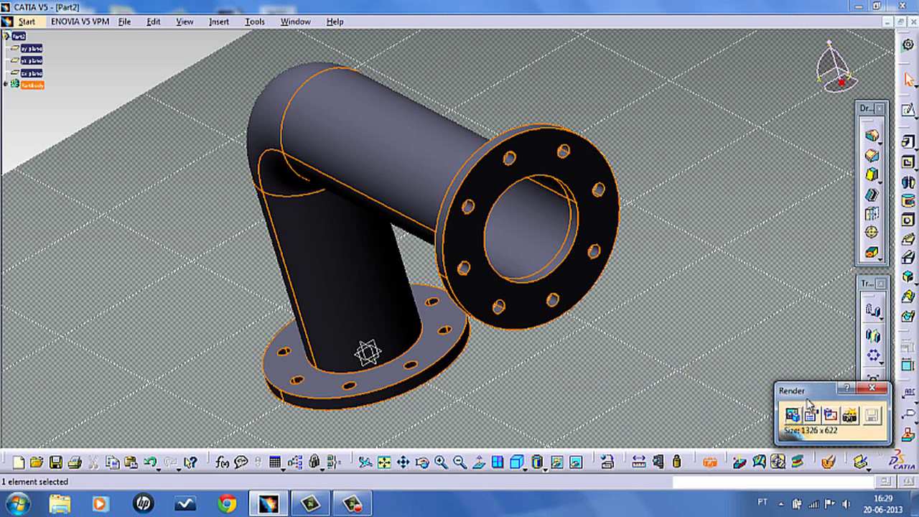
left_click(850, 416)
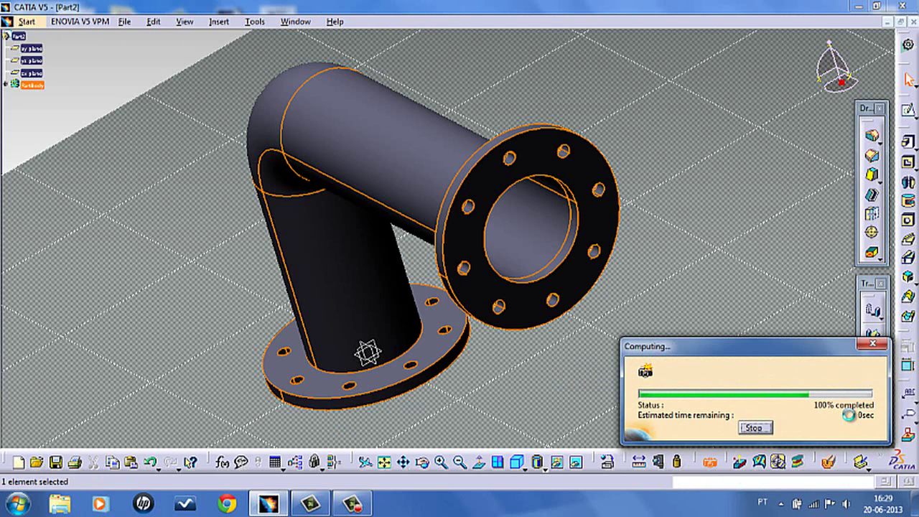